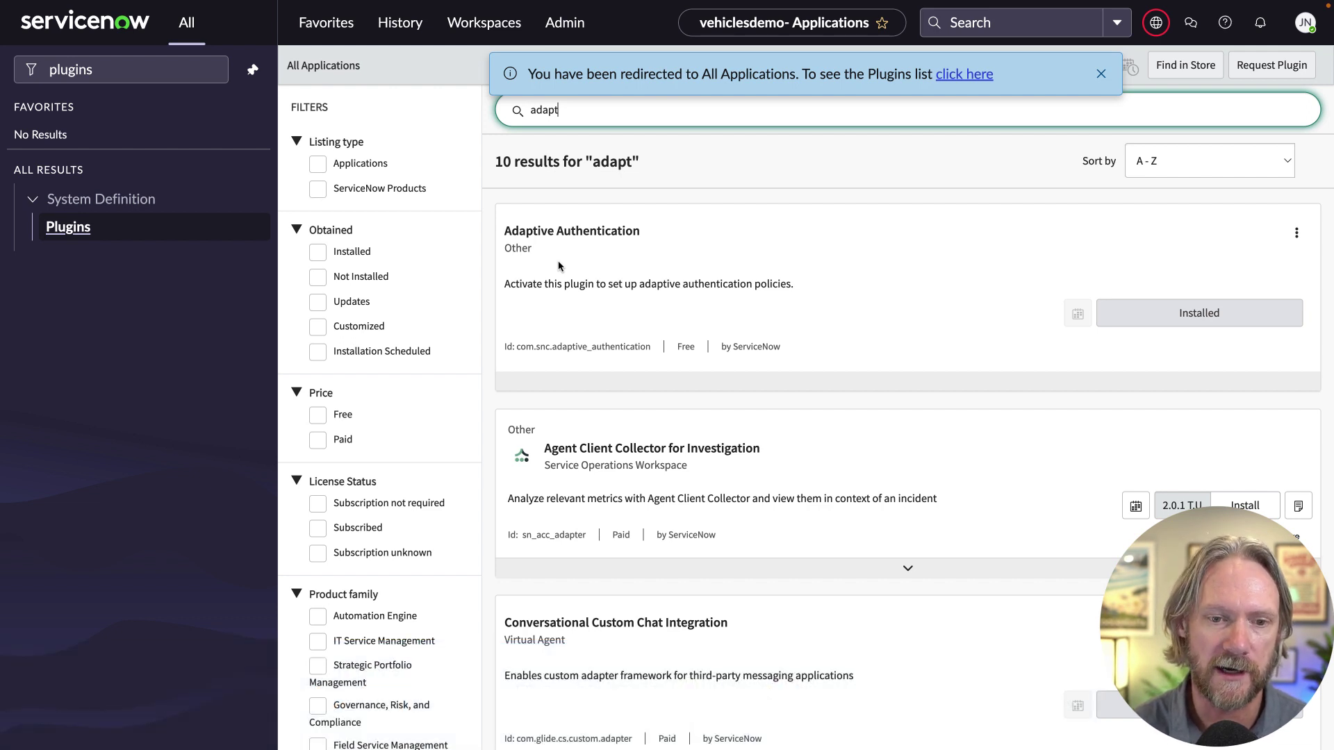
Step: With Adaptive Authentication confirmed installed, start a new navigator search
click(125, 70)
Step: Create a new REST API access policy 'Vehicles OAuth' targeting the Vehicles REST API (x_snc_veh_demo/vehicles)
text(api access)
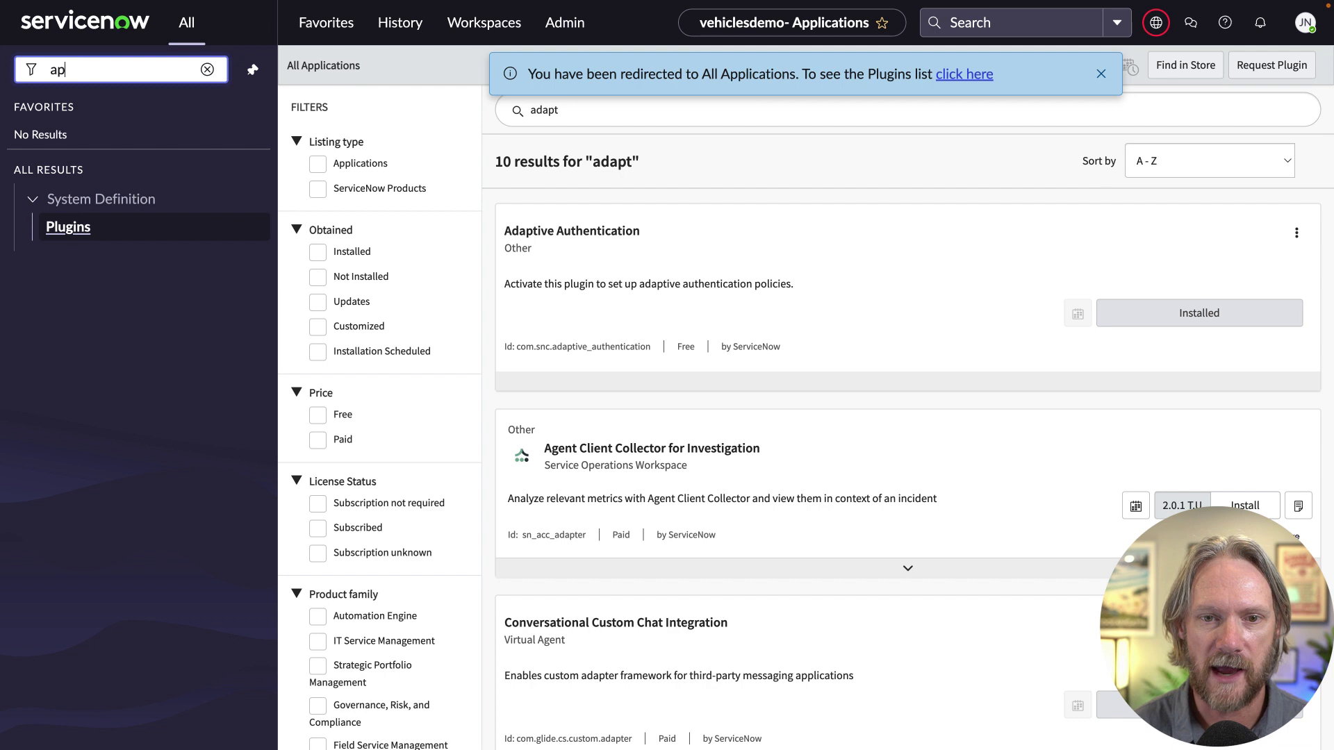
click(160, 252)
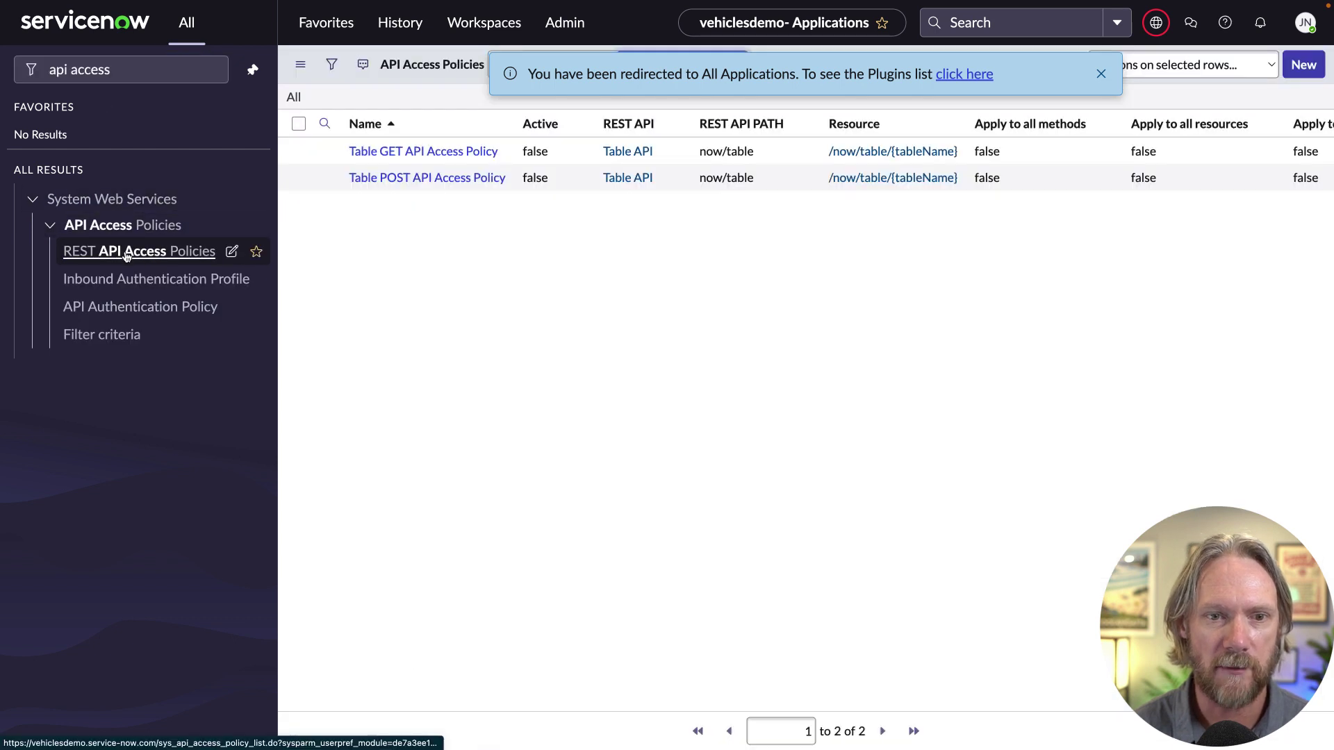
click(1304, 66)
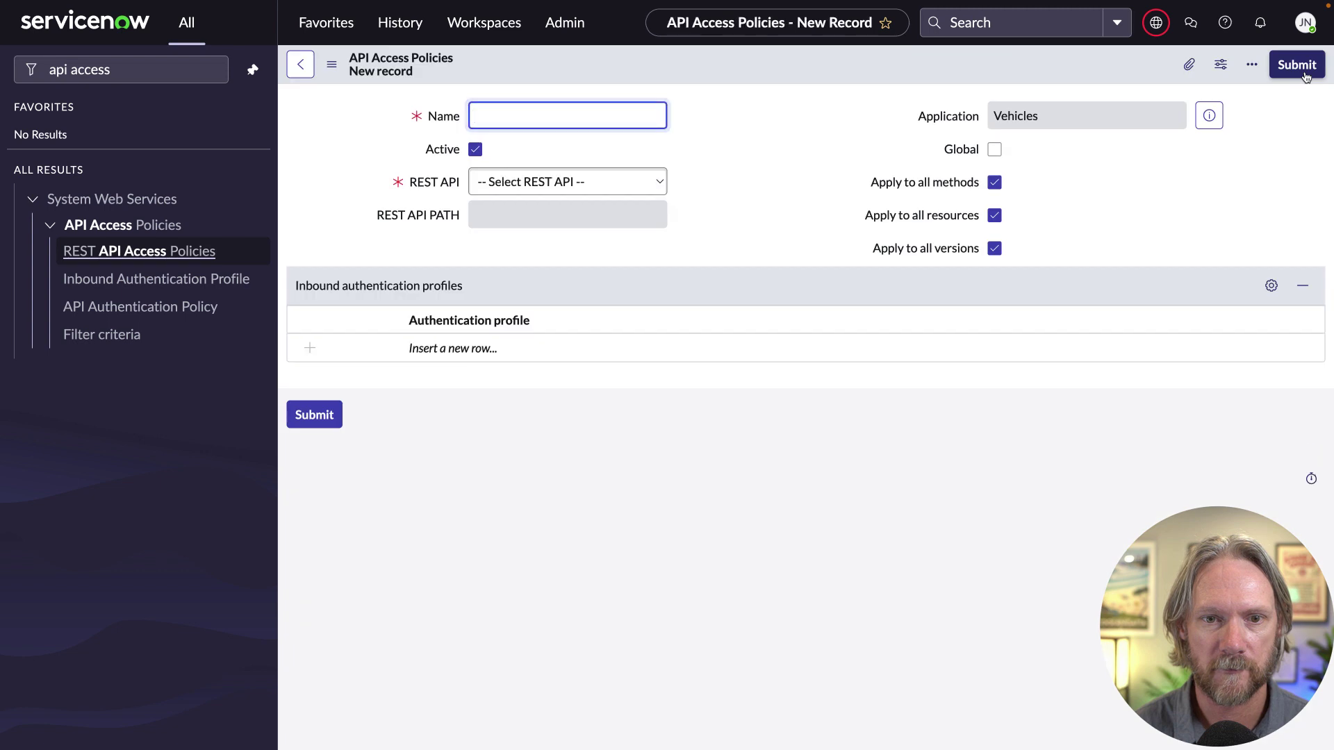
text(Vehicle)
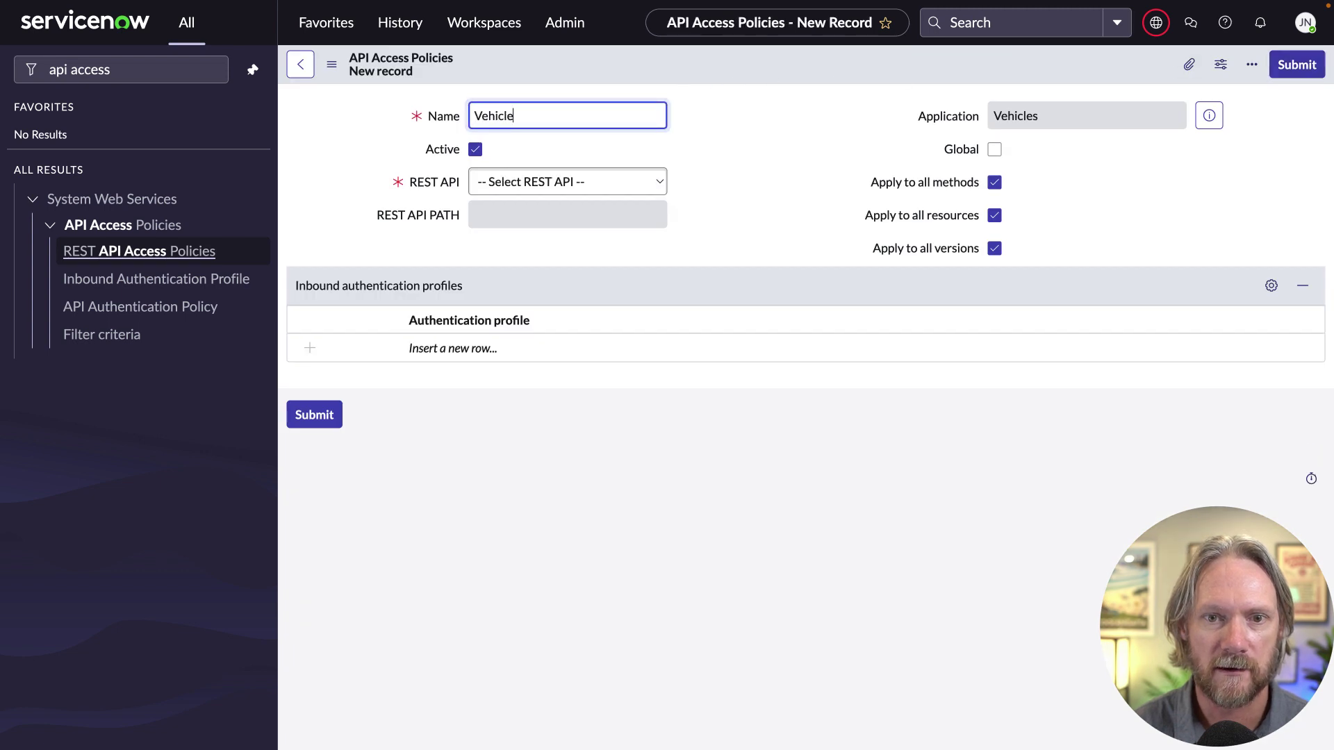
text(s OAuth)
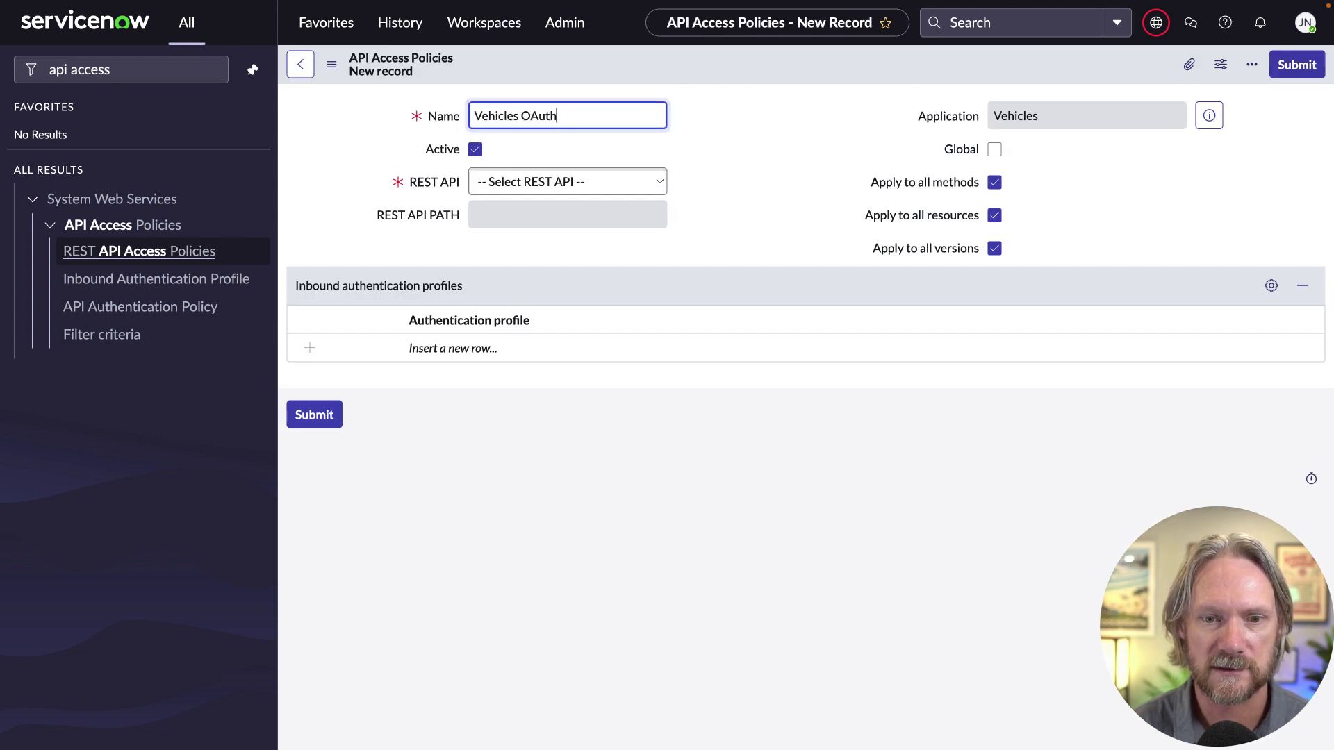
click(629, 183)
scroll(556, 350, down, 15)
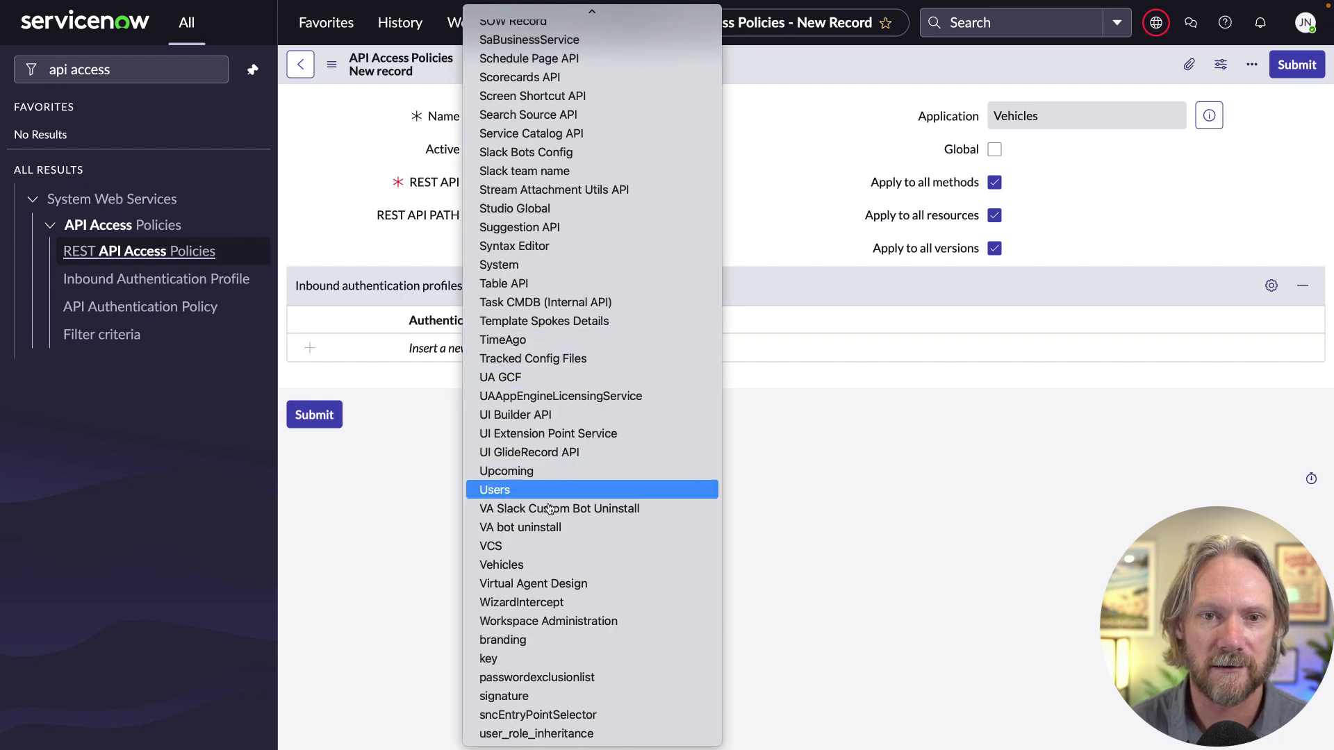
click(545, 564)
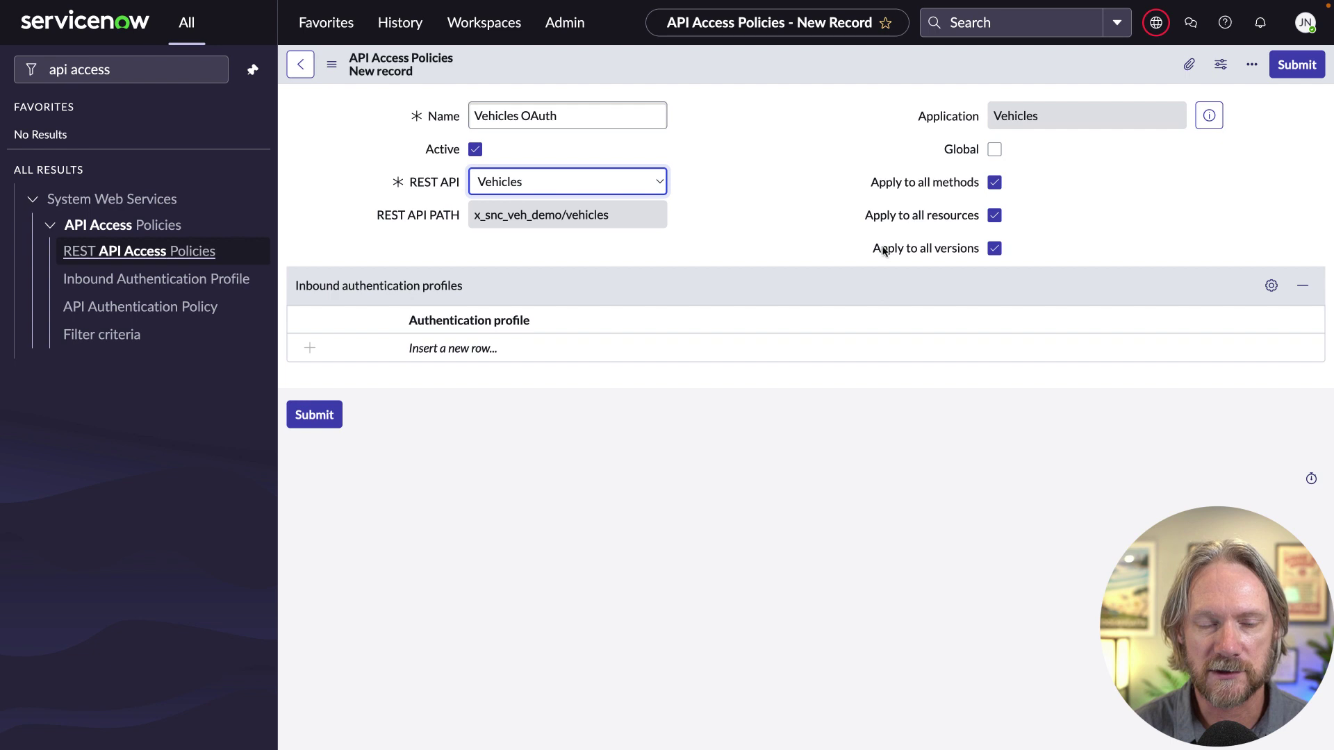
Step: Keep the policy non-global, apply it to all methods and resources, and restrict it to version v3
click(999, 155)
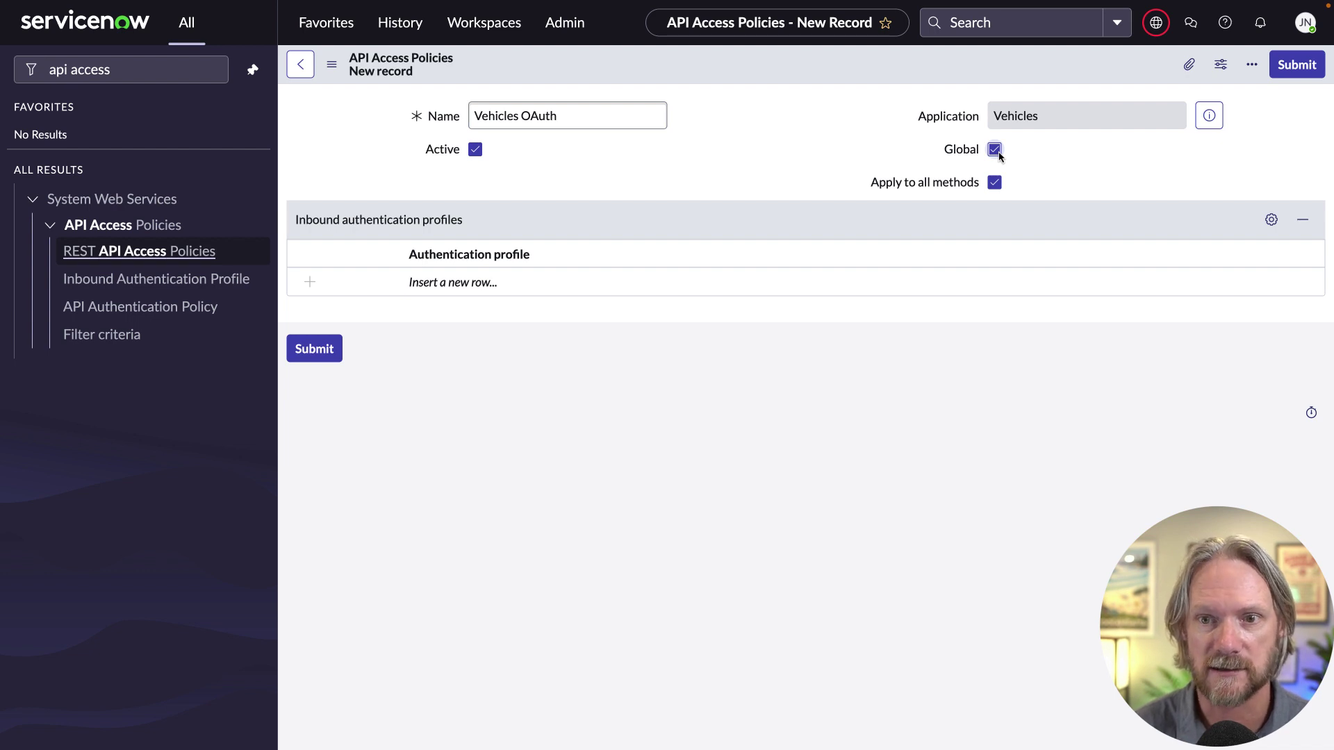
click(999, 155)
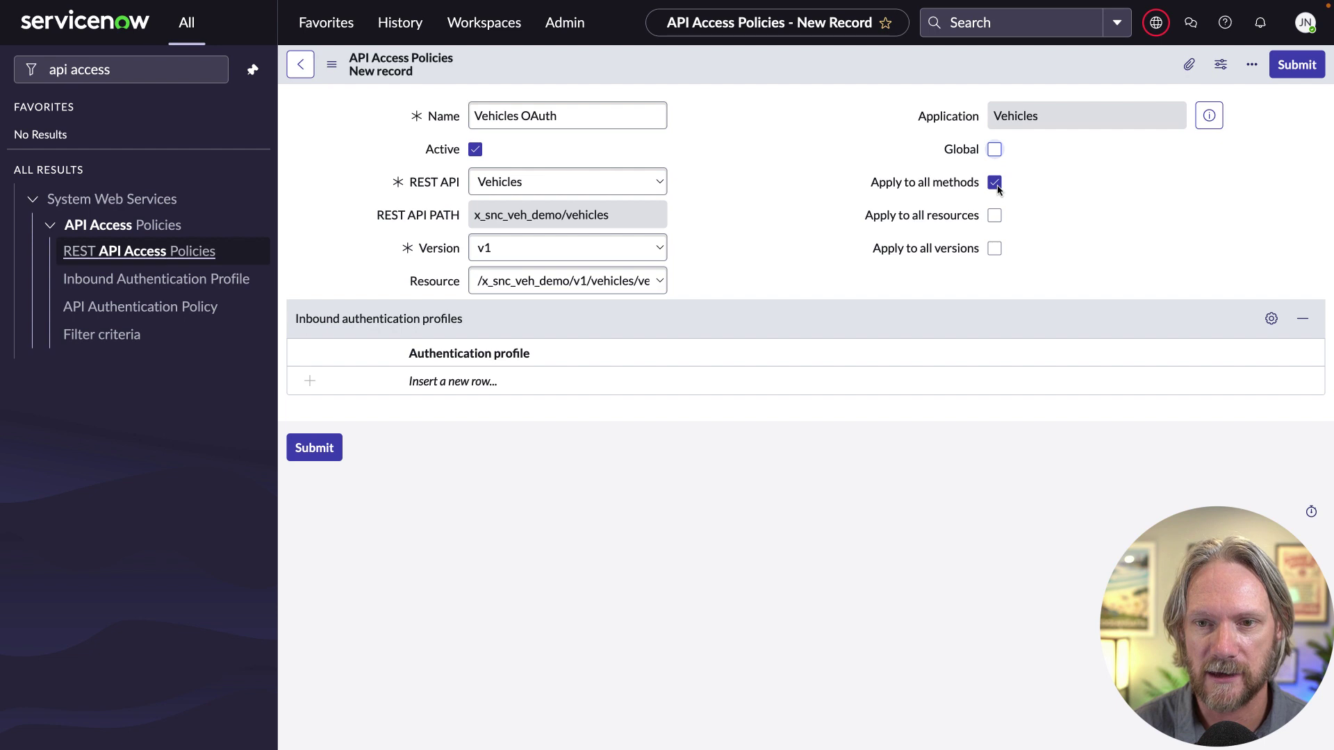
click(996, 185)
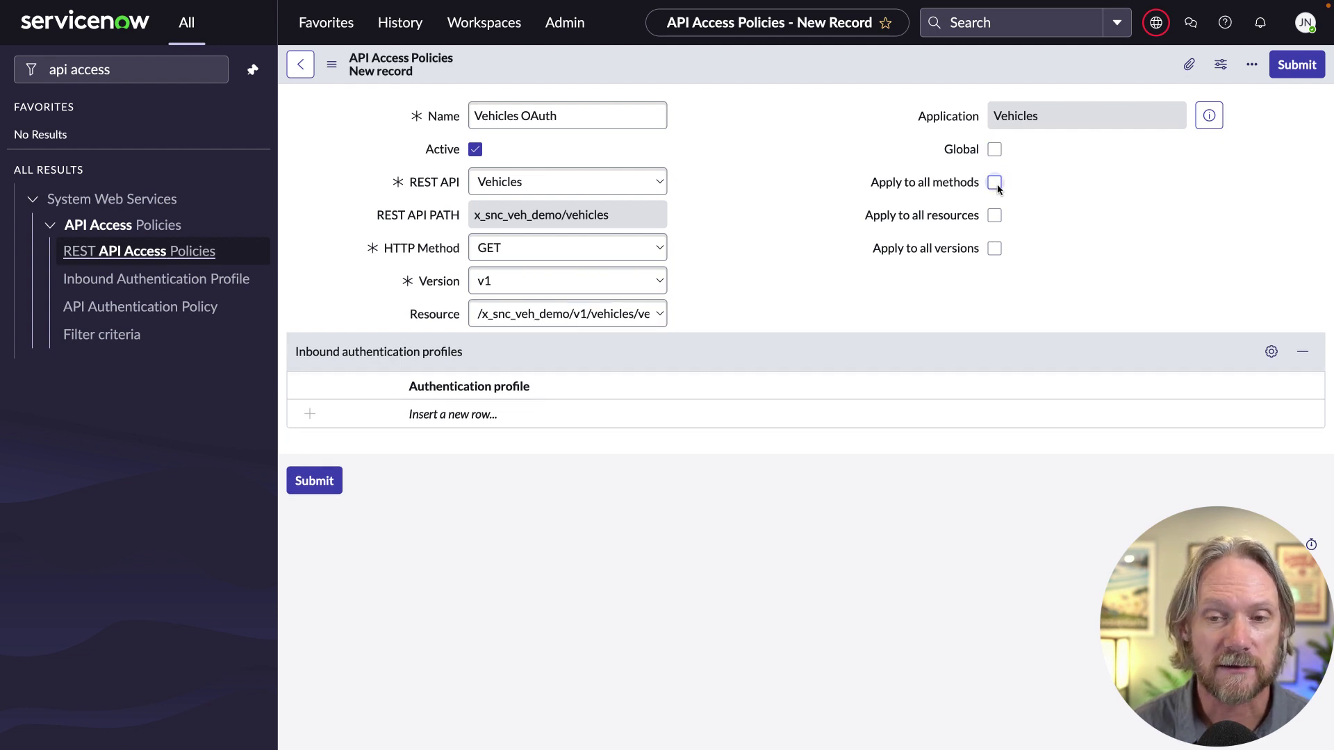
click(996, 186)
click(994, 217)
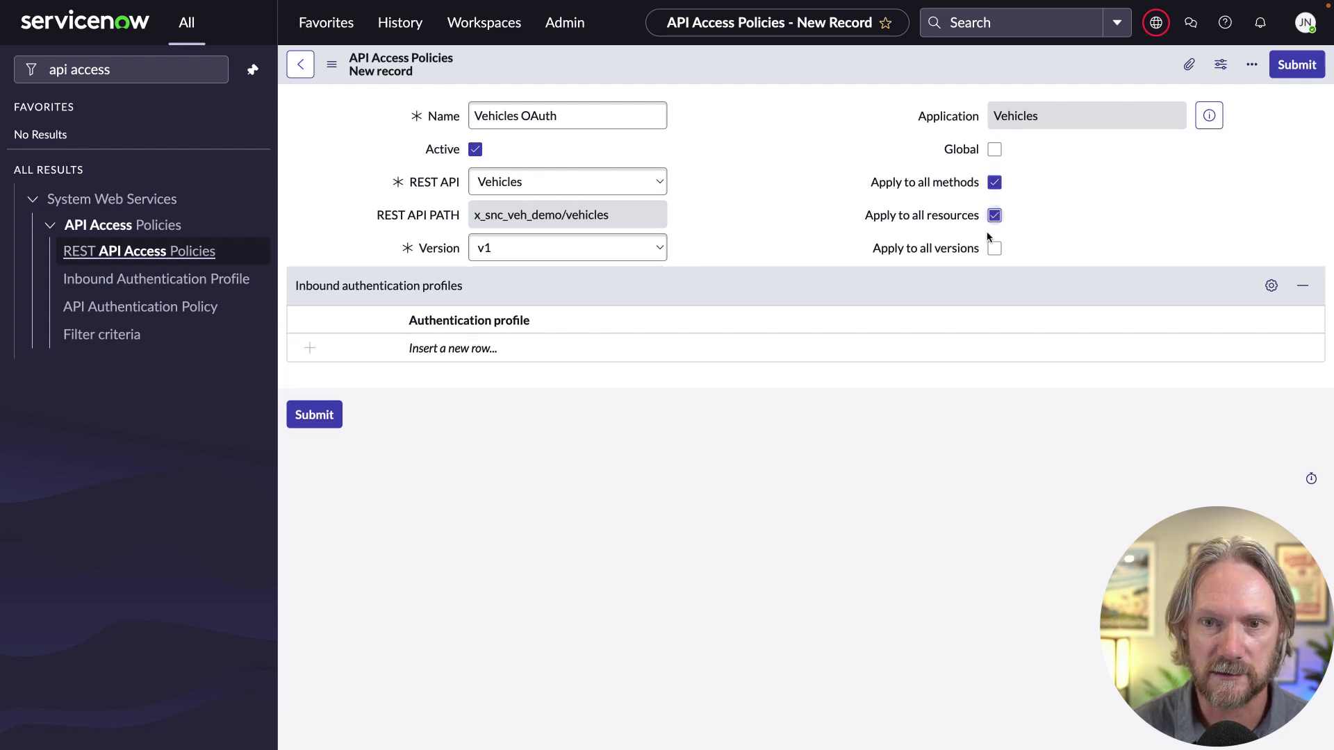
click(994, 248)
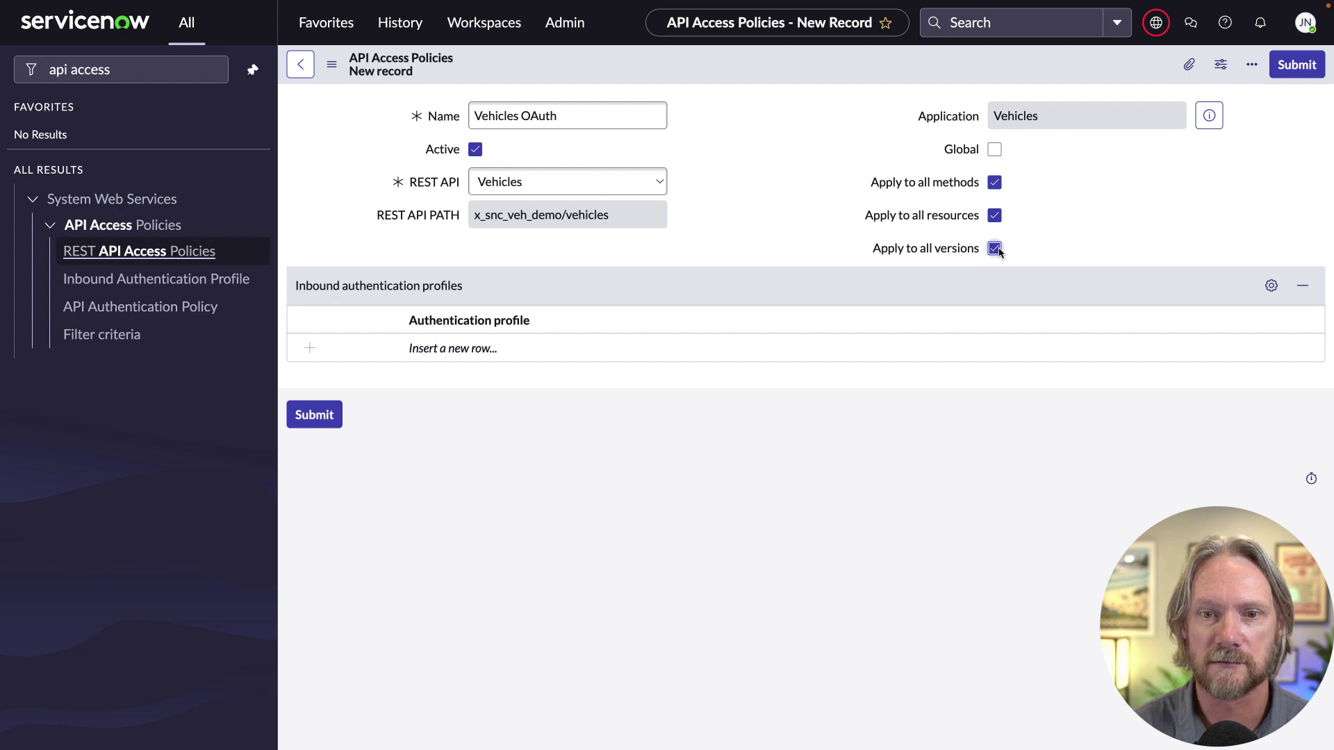
click(995, 250)
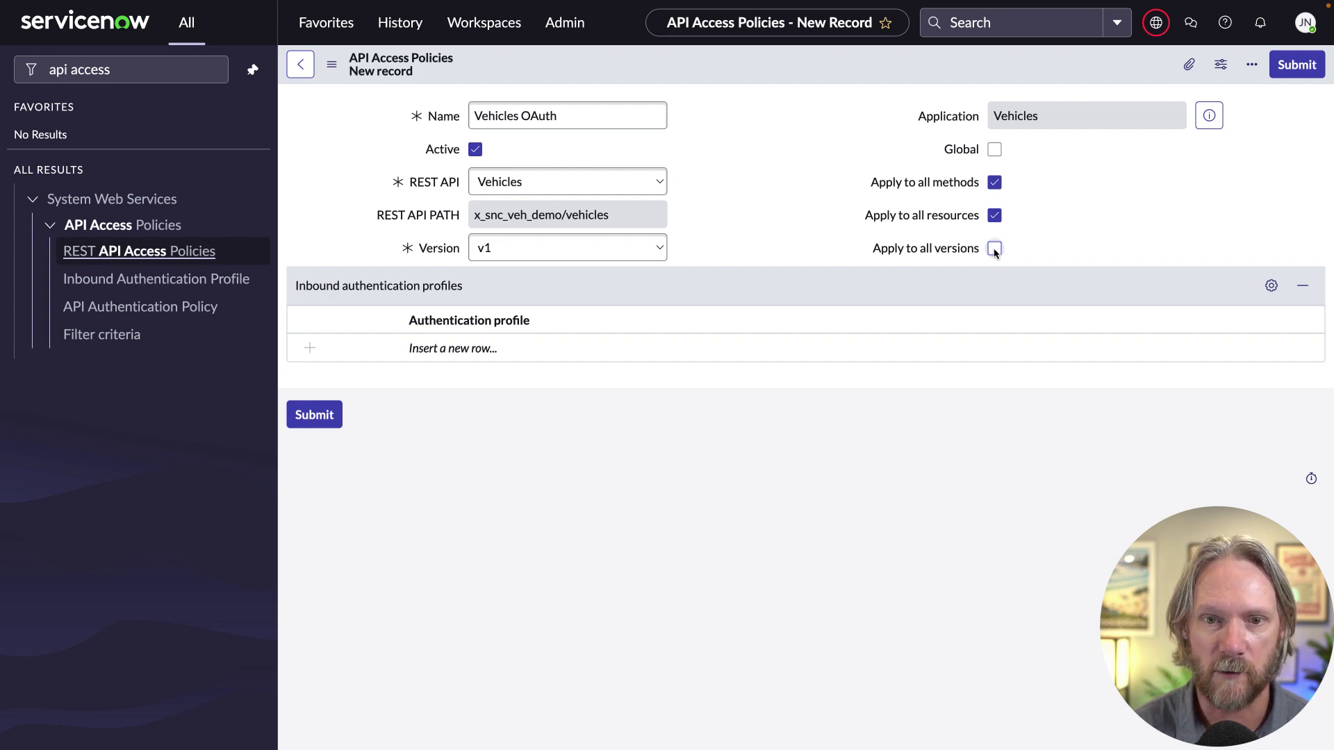
click(586, 248)
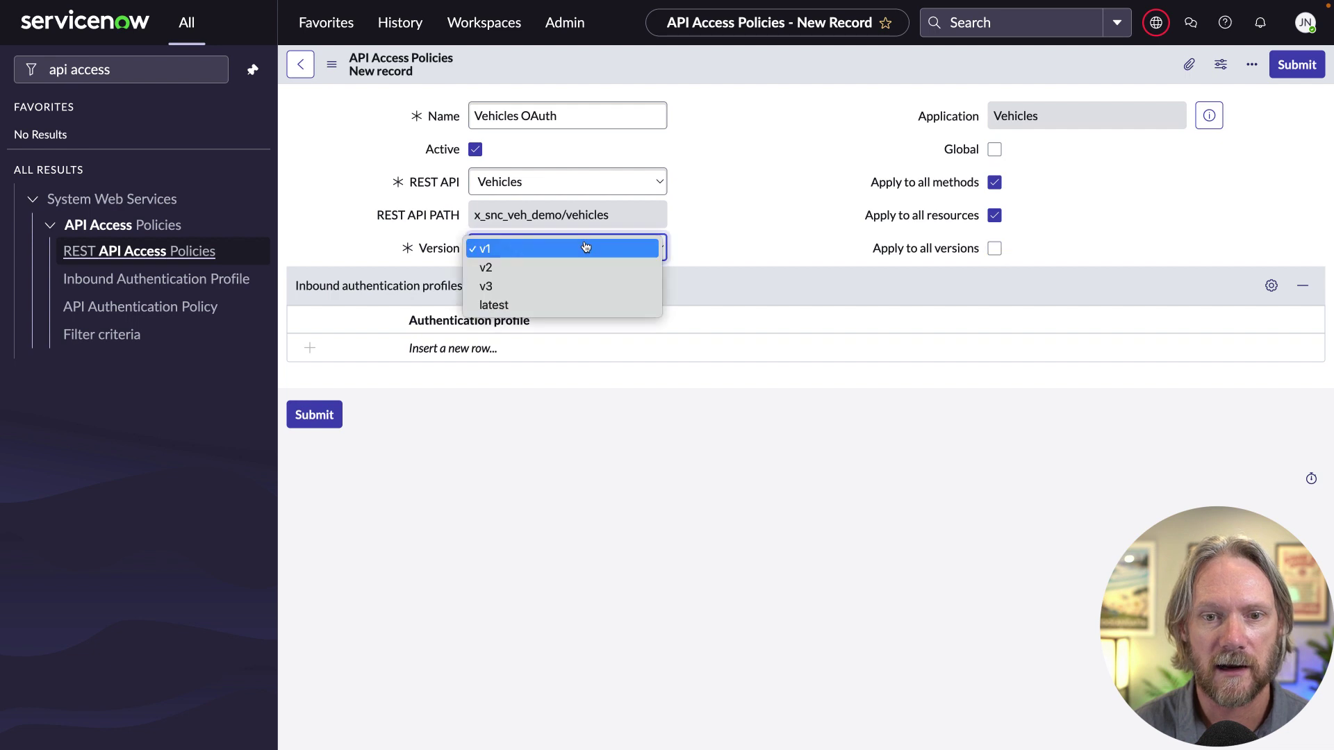
click(573, 287)
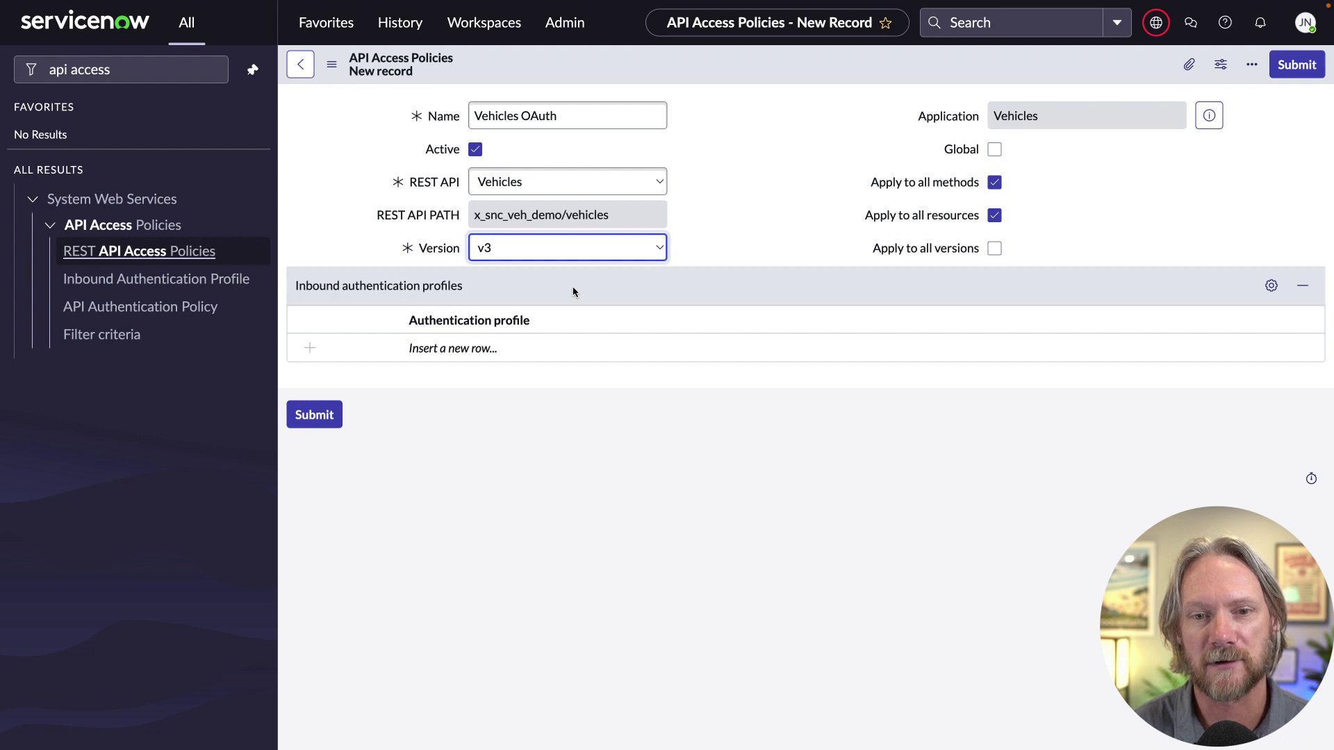
Step: Save the Vehicles OAuth policy and add a new inbound authentication profile row
right_click(706, 77)
click(716, 84)
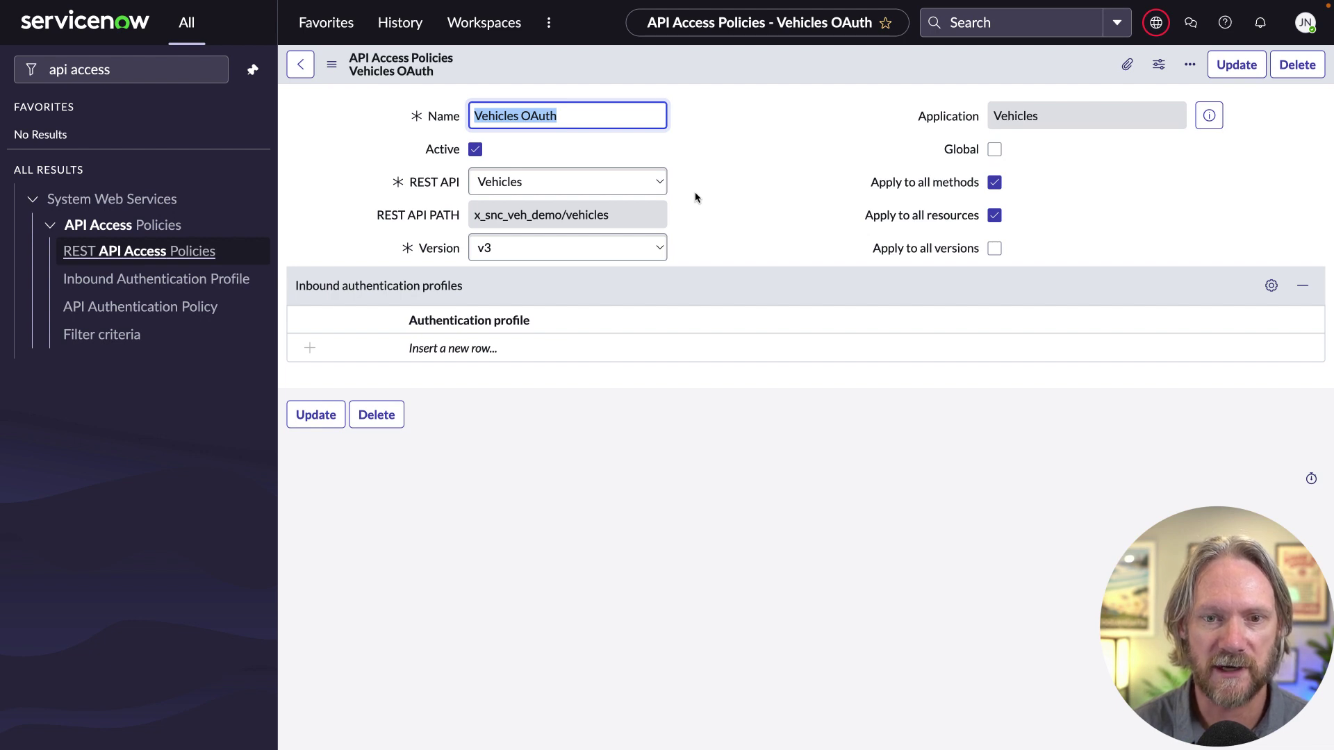
click(466, 351)
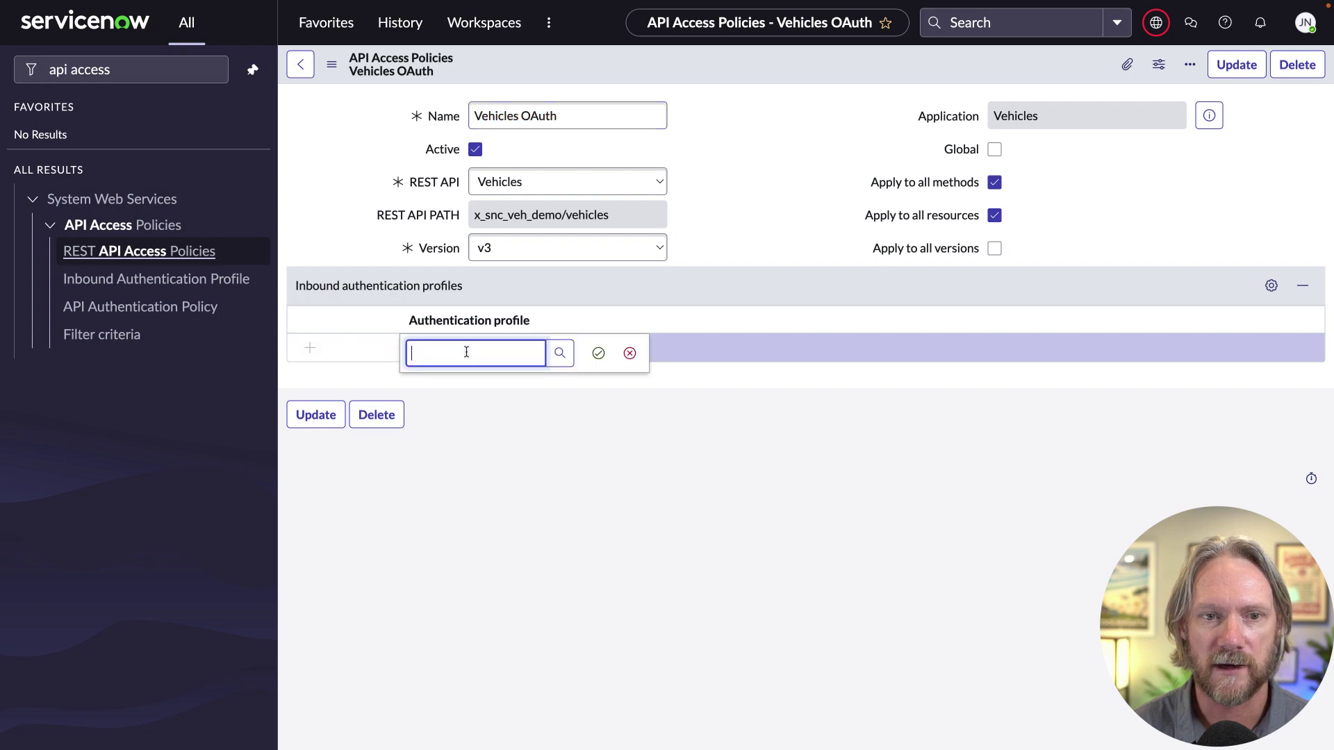
Step: Create a standard authentication profile 'Vehicle Authentication Profile' described as 'Auth profile for the Vehicles API'
click(560, 354)
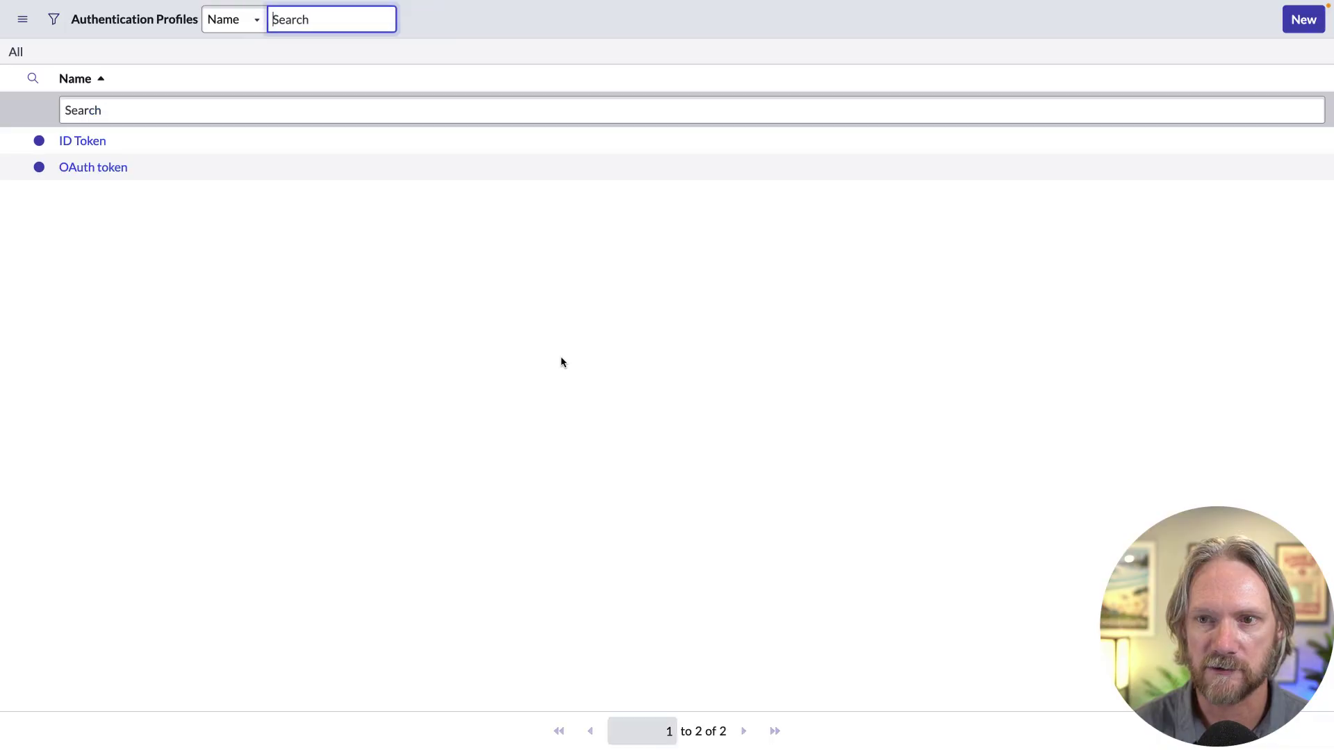
click(1299, 25)
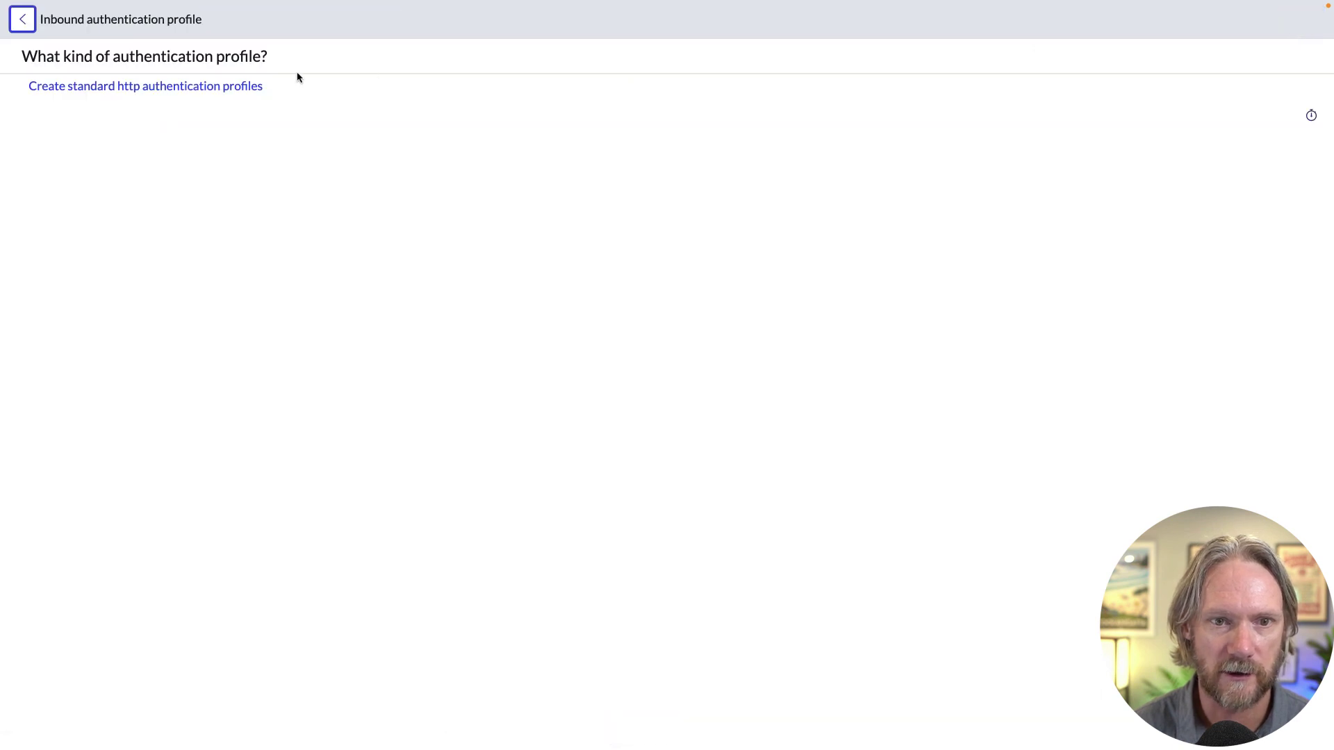
click(221, 87)
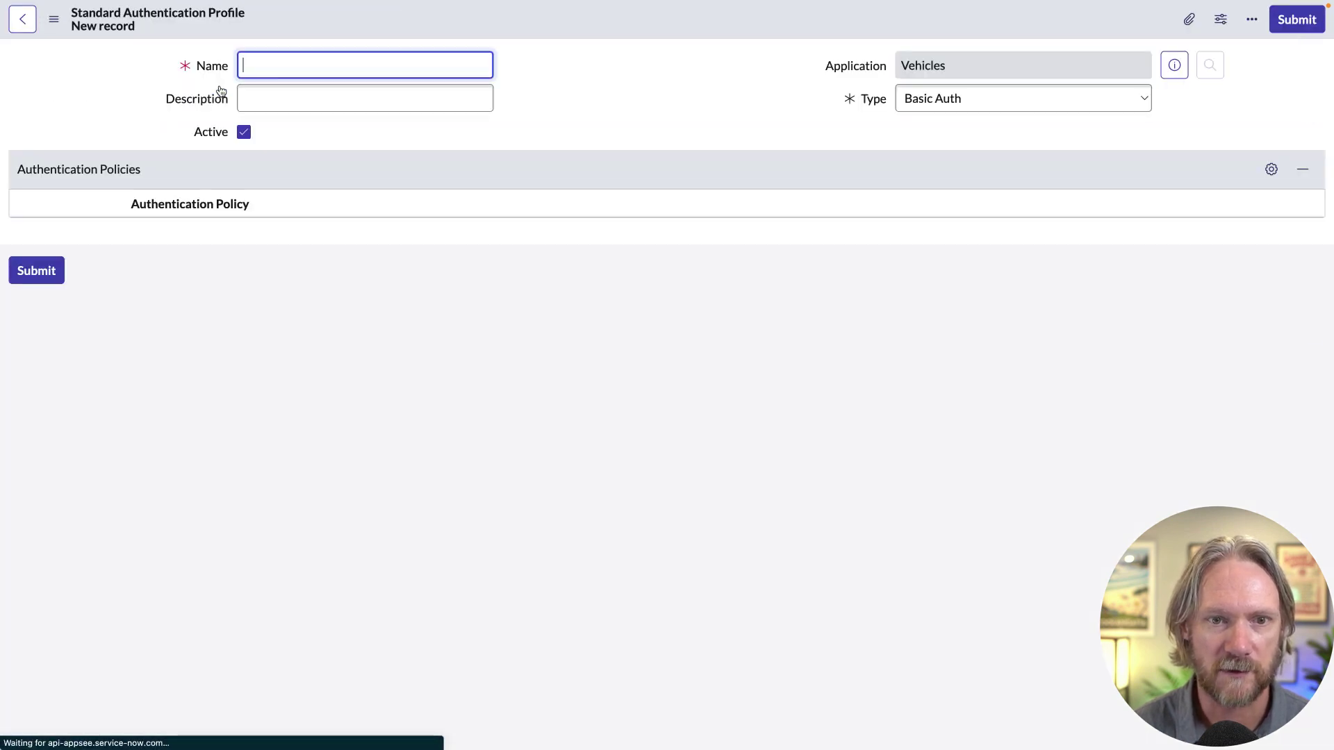
text(Vehicle Authtal)
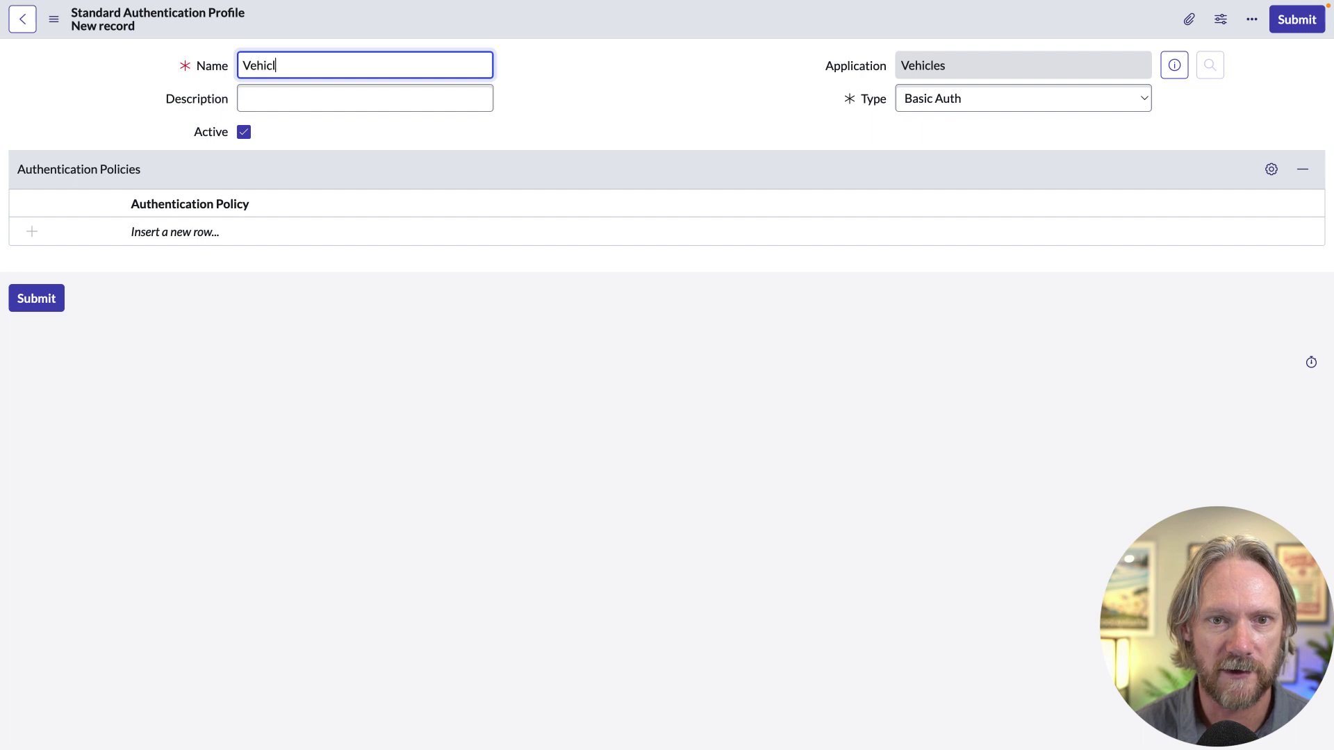
key(BackSpace)
key(BackSpace)
key(BackSpace)
key(BackSpace)
key(BackSpace)
text(thentication Profile)
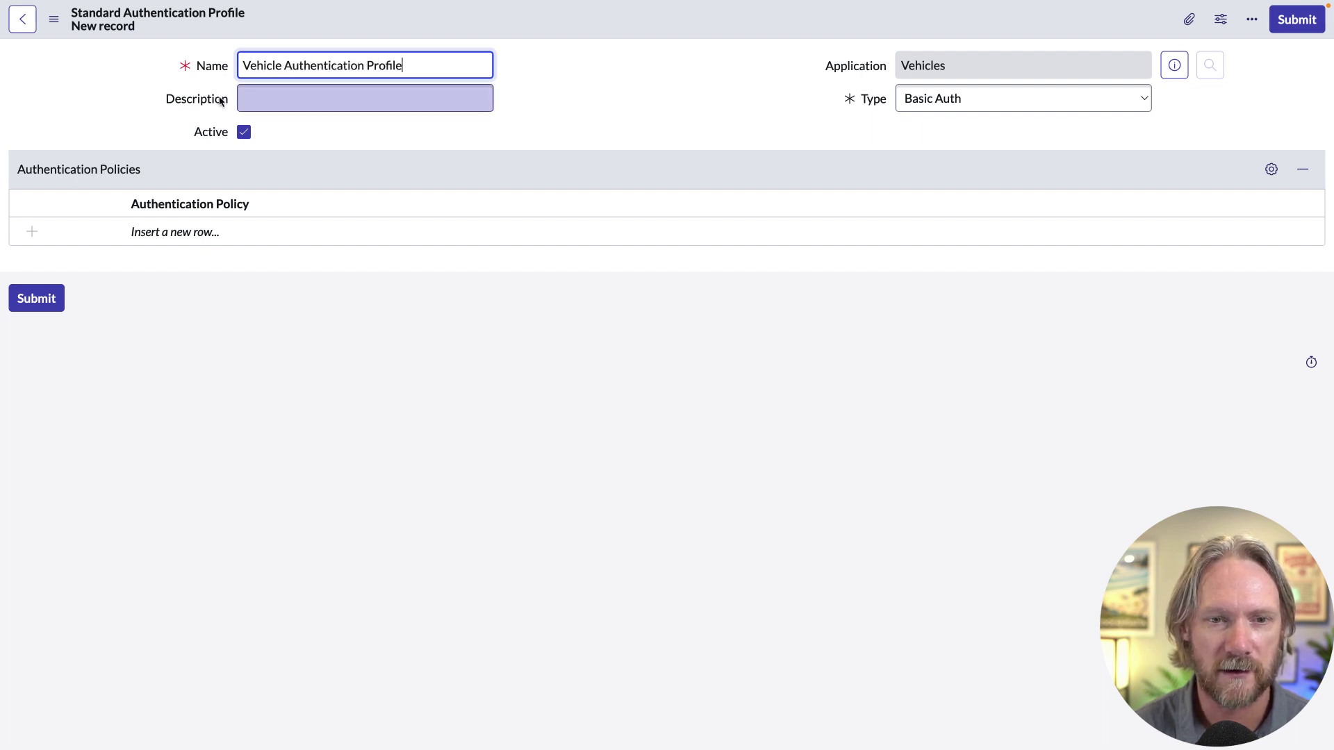
key(Tab)
text(Auth profiles)
key(BackSpace)
text(for the Vehicles API)
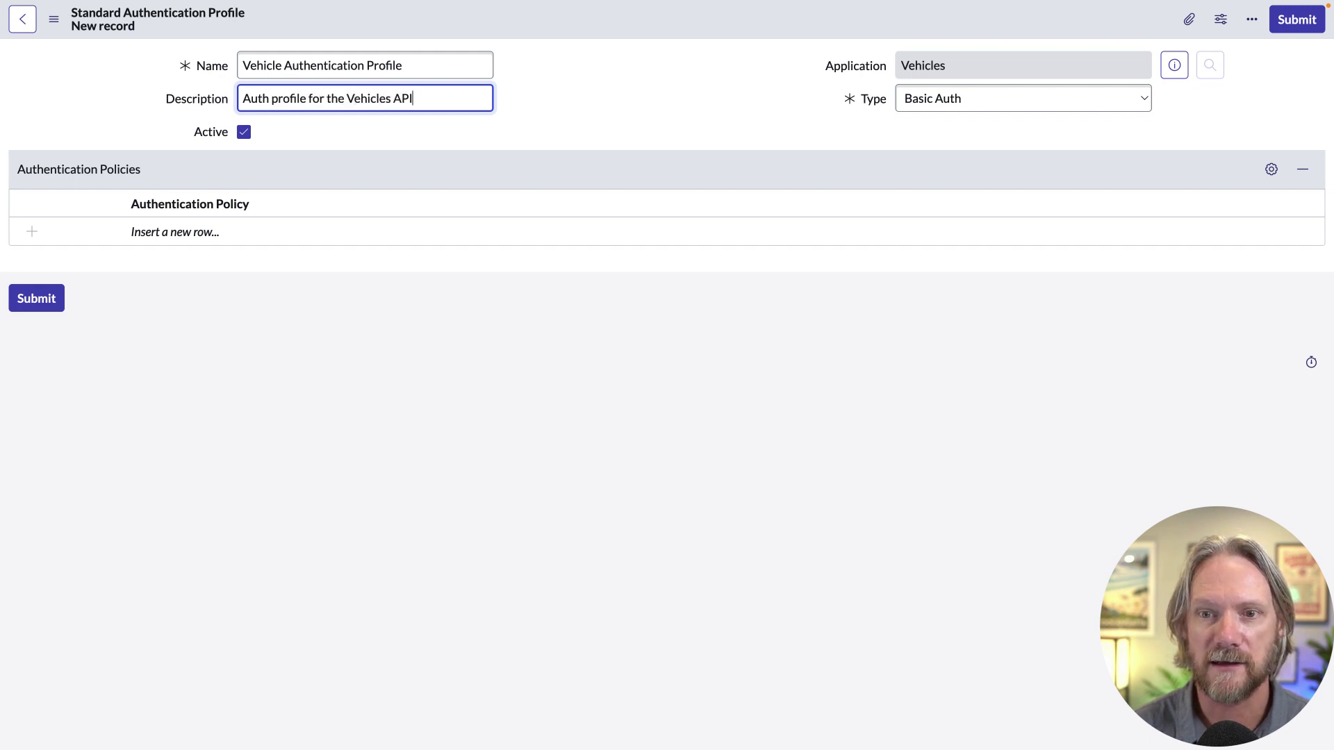
Step: Set the profile type to OAuth and save the profile
click(959, 100)
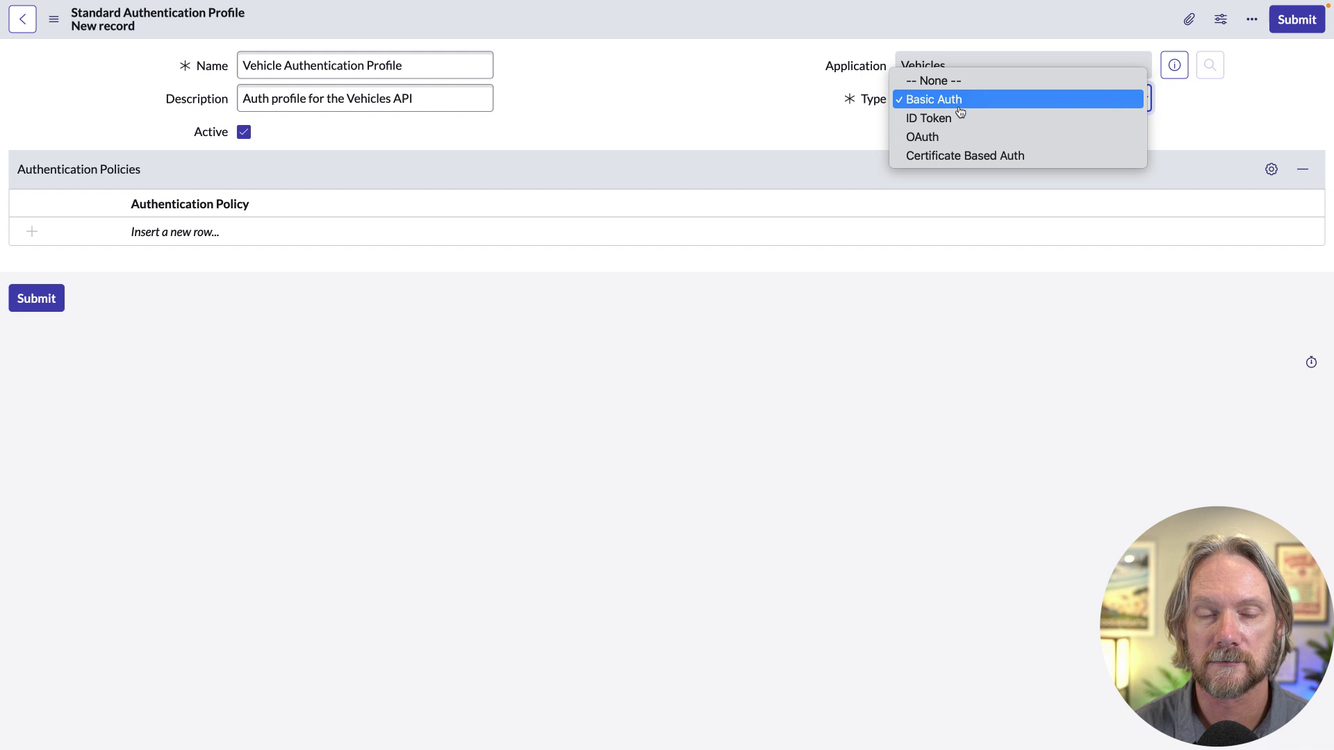
click(959, 136)
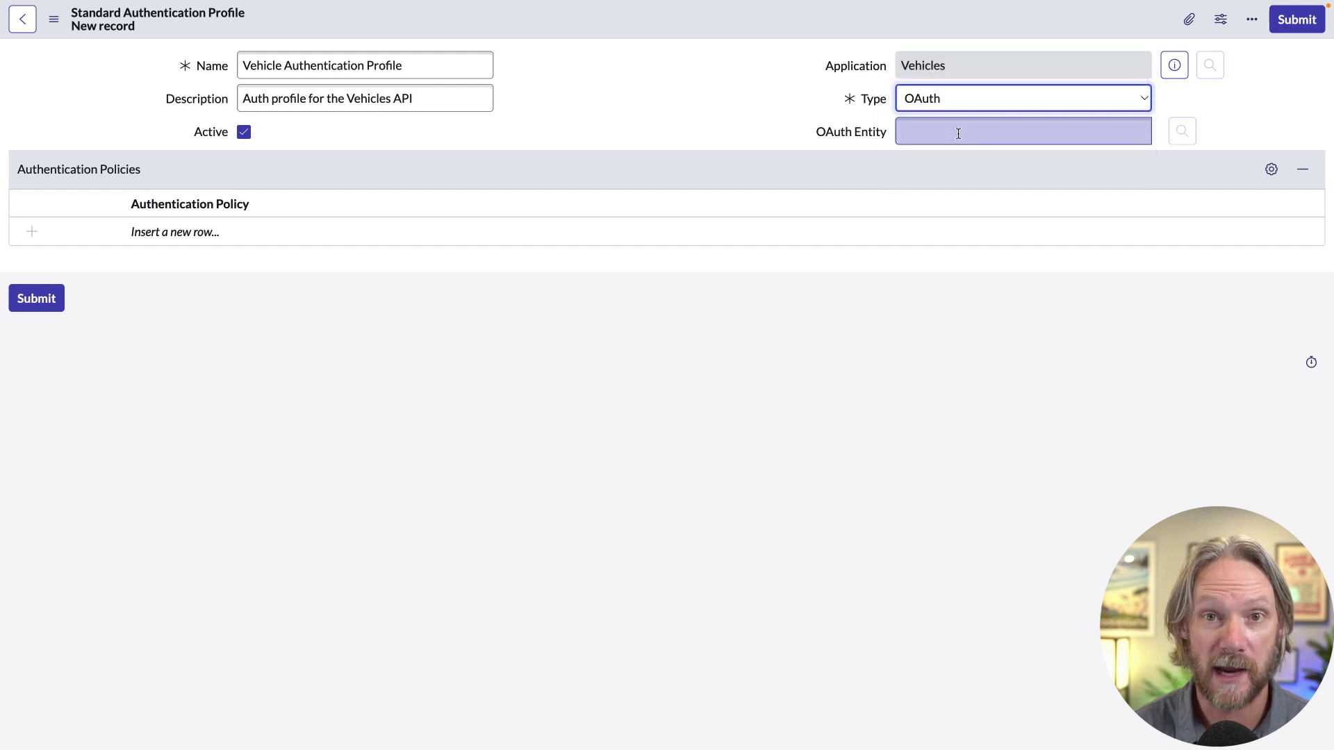
click(958, 133)
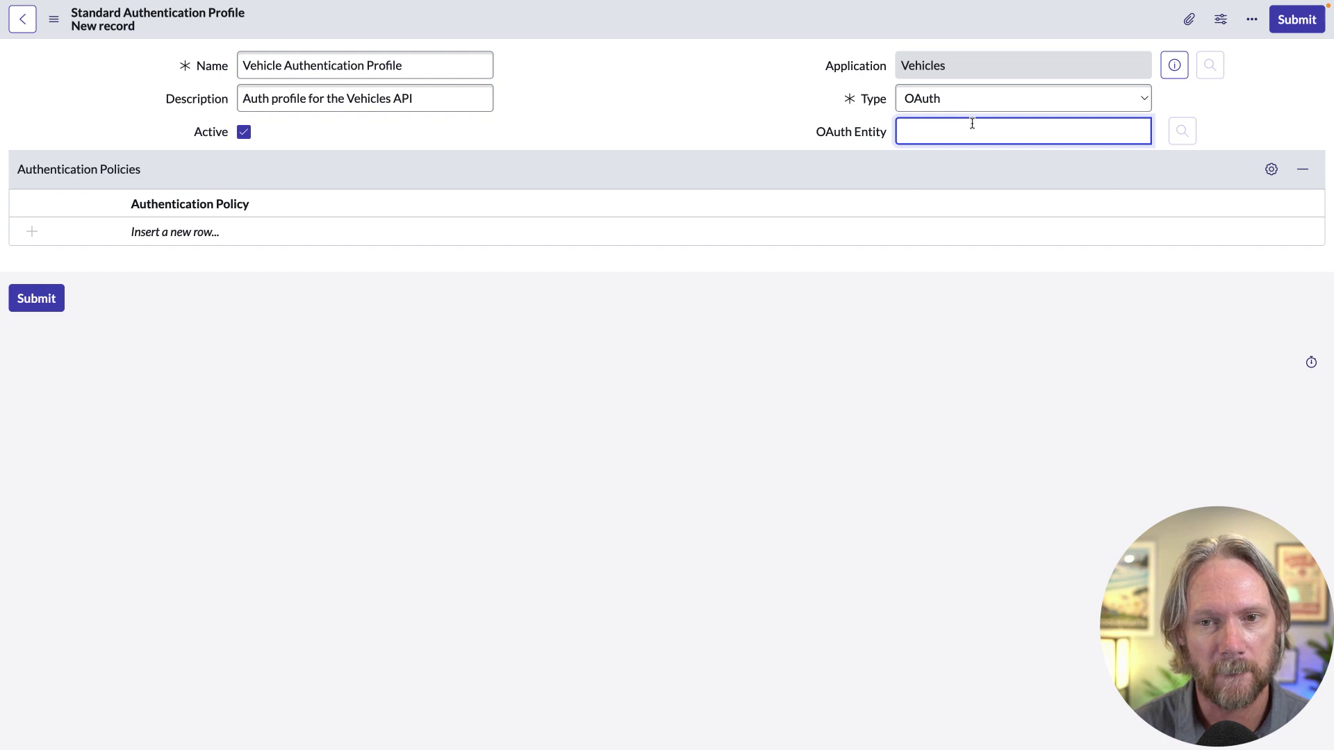
right_click(887, 32)
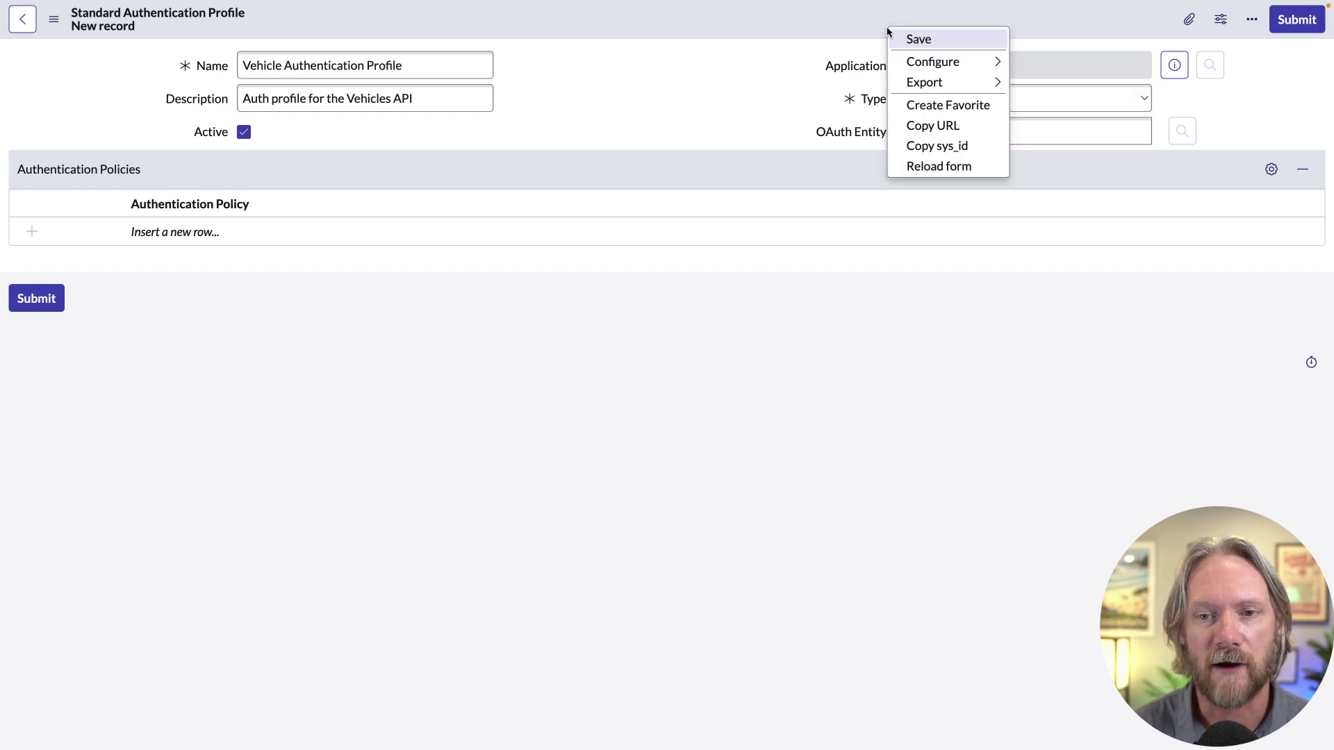
click(896, 41)
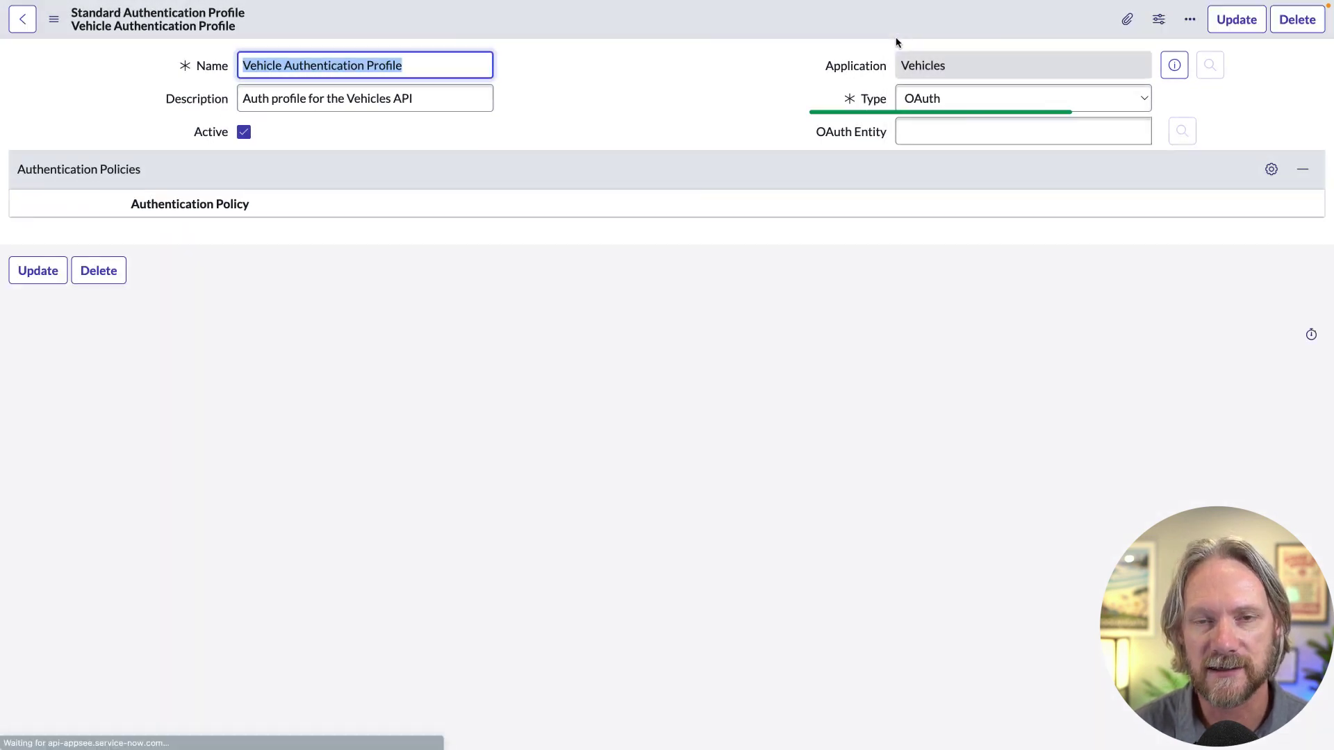
click(924, 132)
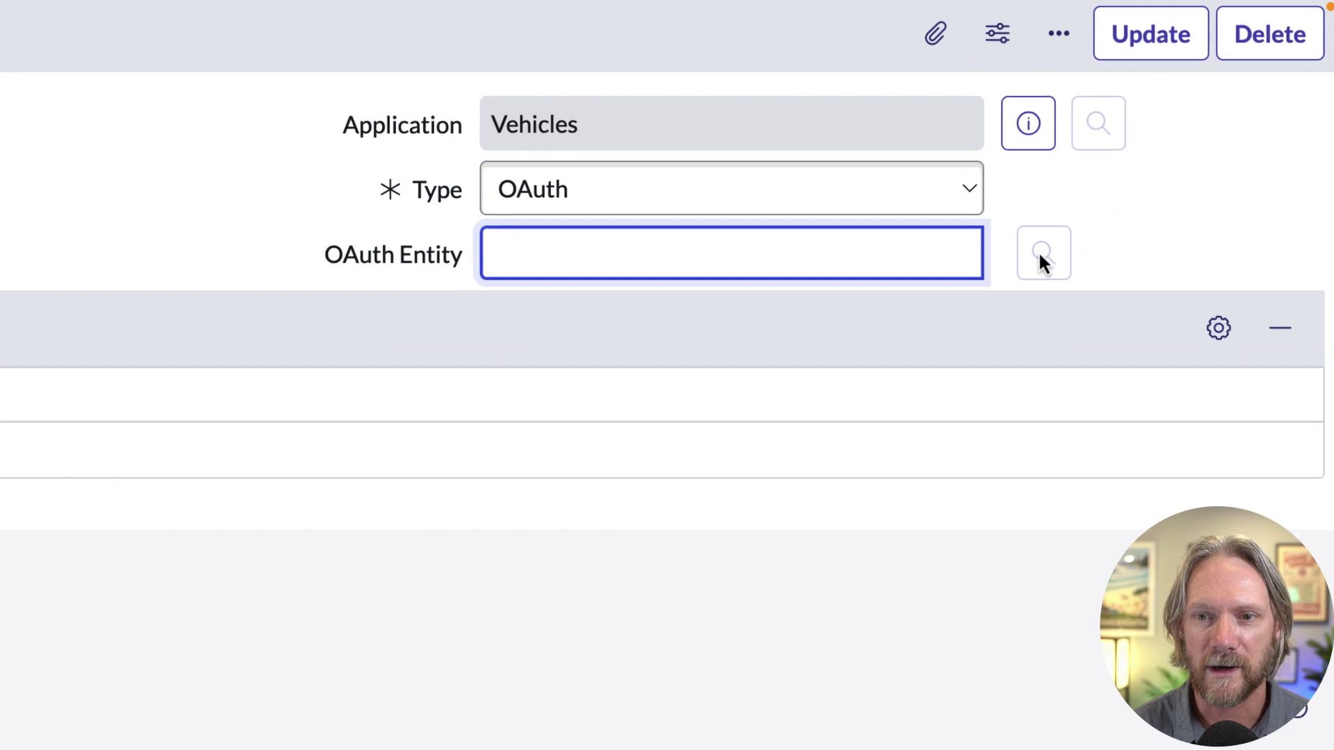
Step: Choose 'Vehicles Scripted REST API' as the OAuth Entity and save the Vehicle Authentication Profile
click(1181, 132)
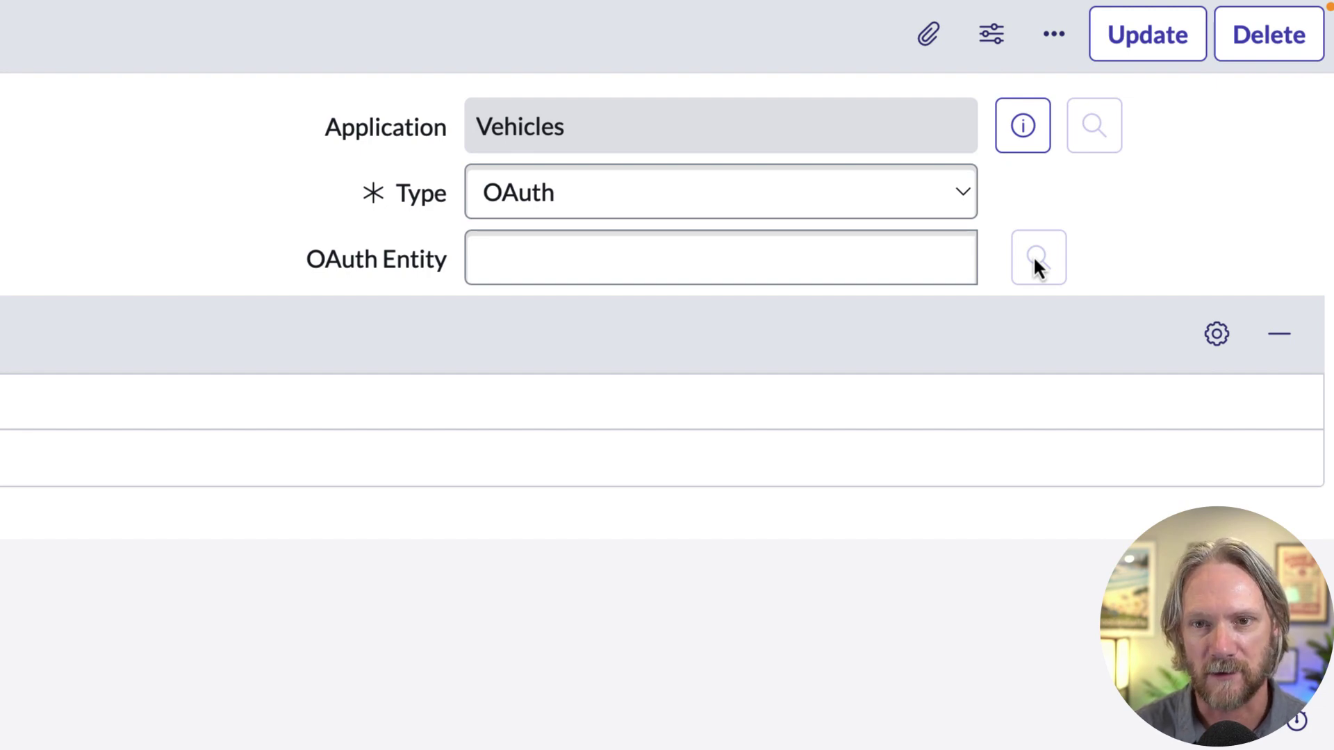
click(823, 250)
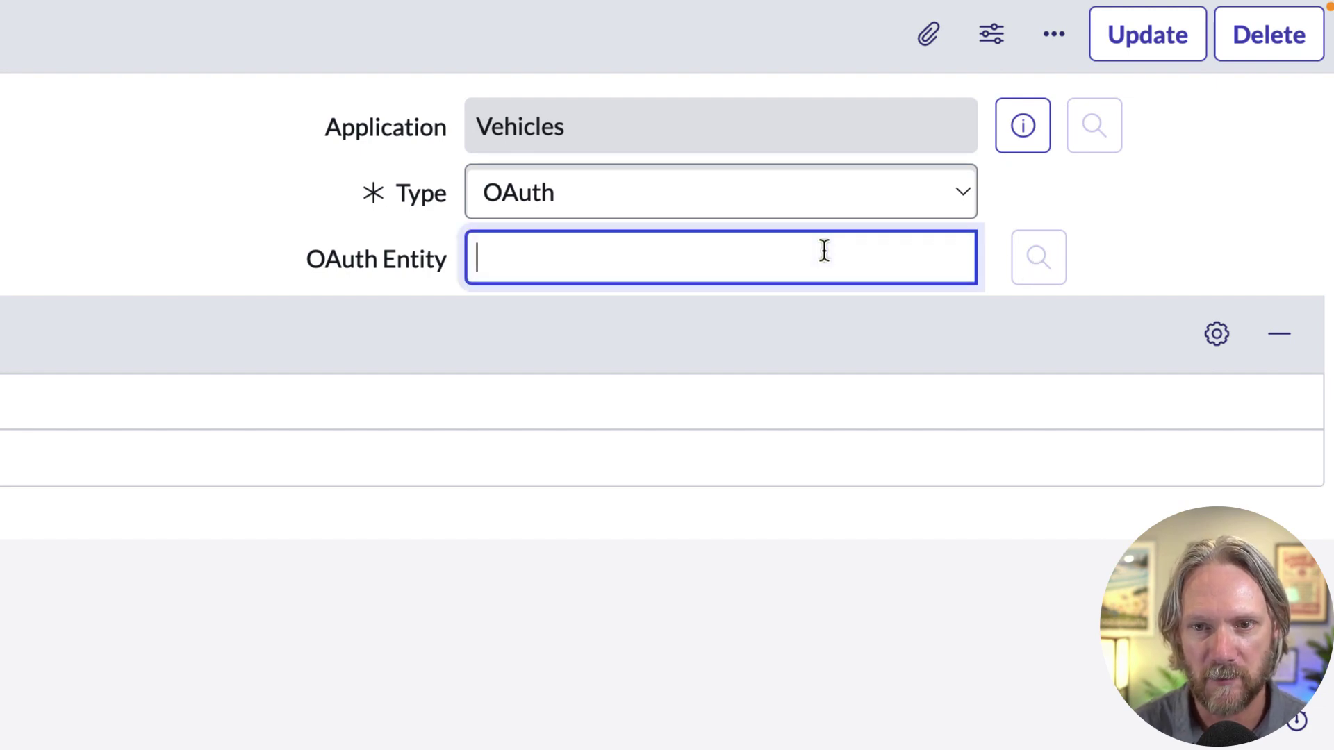
text(Veh)
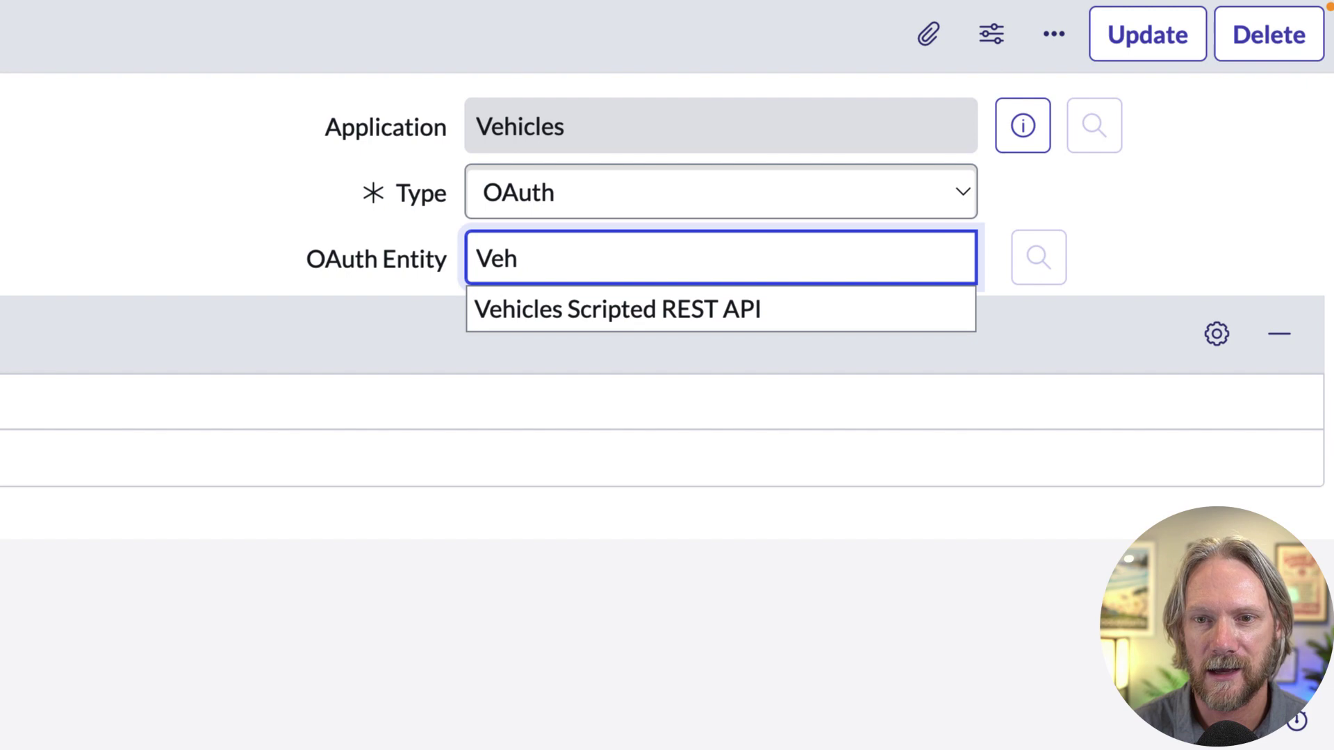
key(Down)
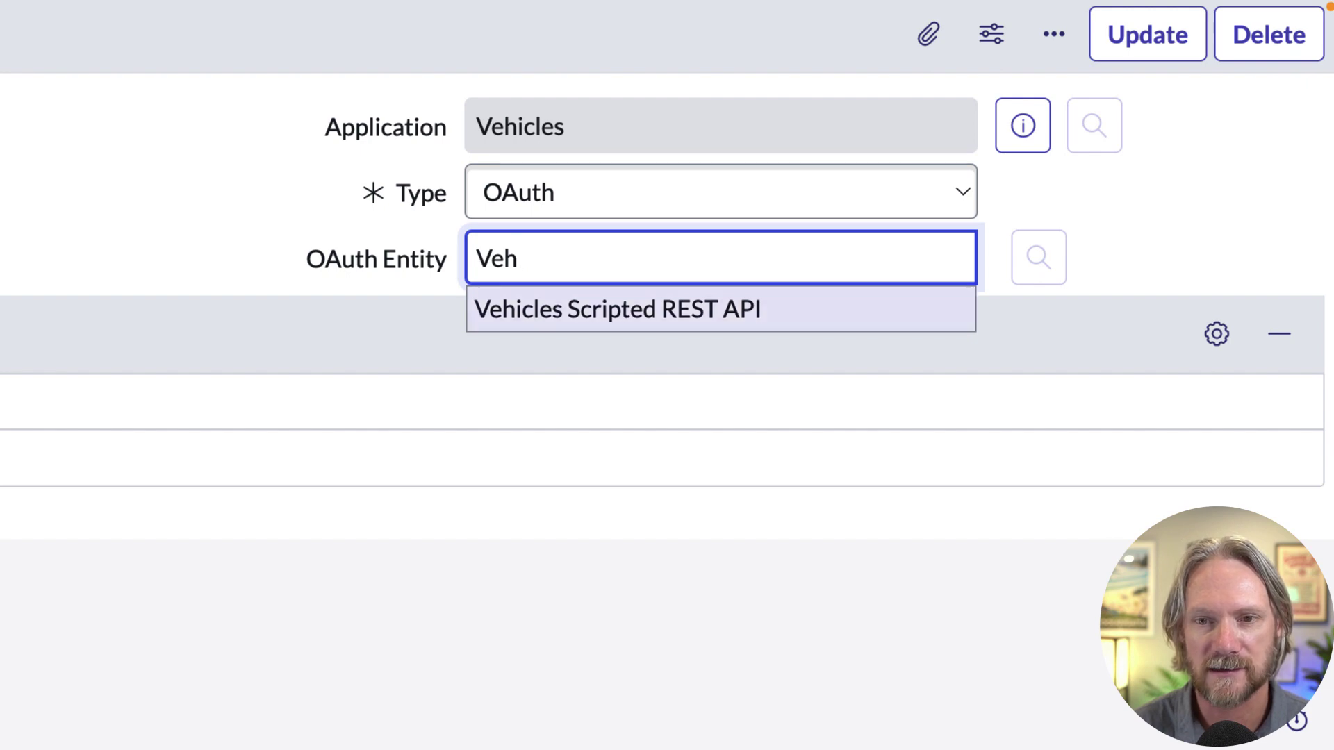
key(Return)
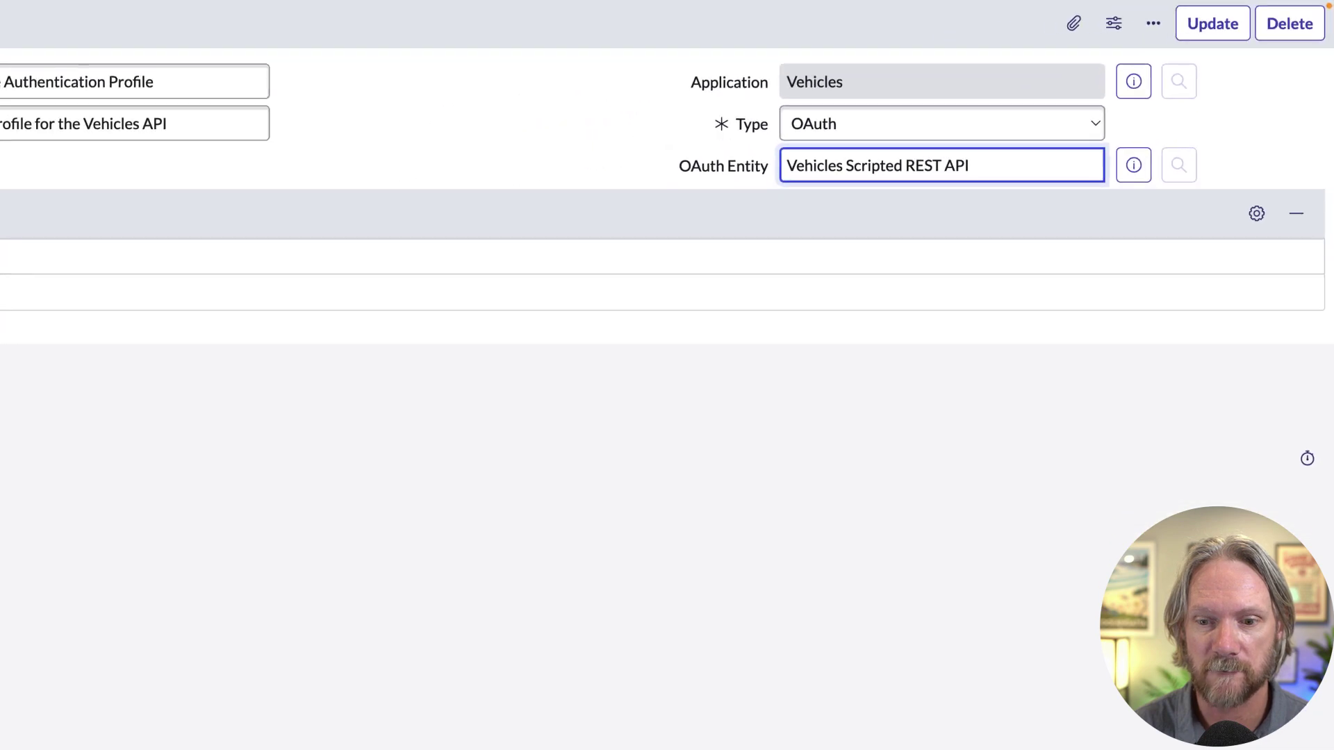
right_click(1007, 19)
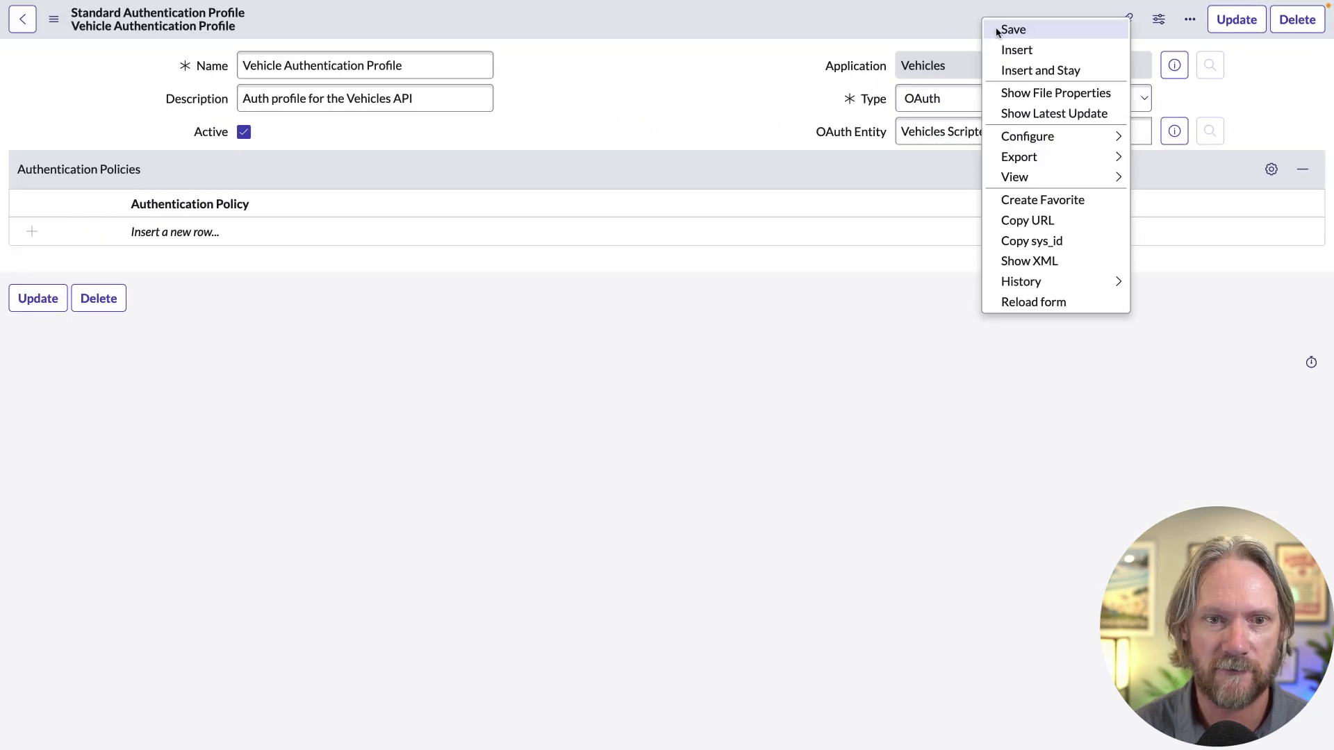
click(1231, 31)
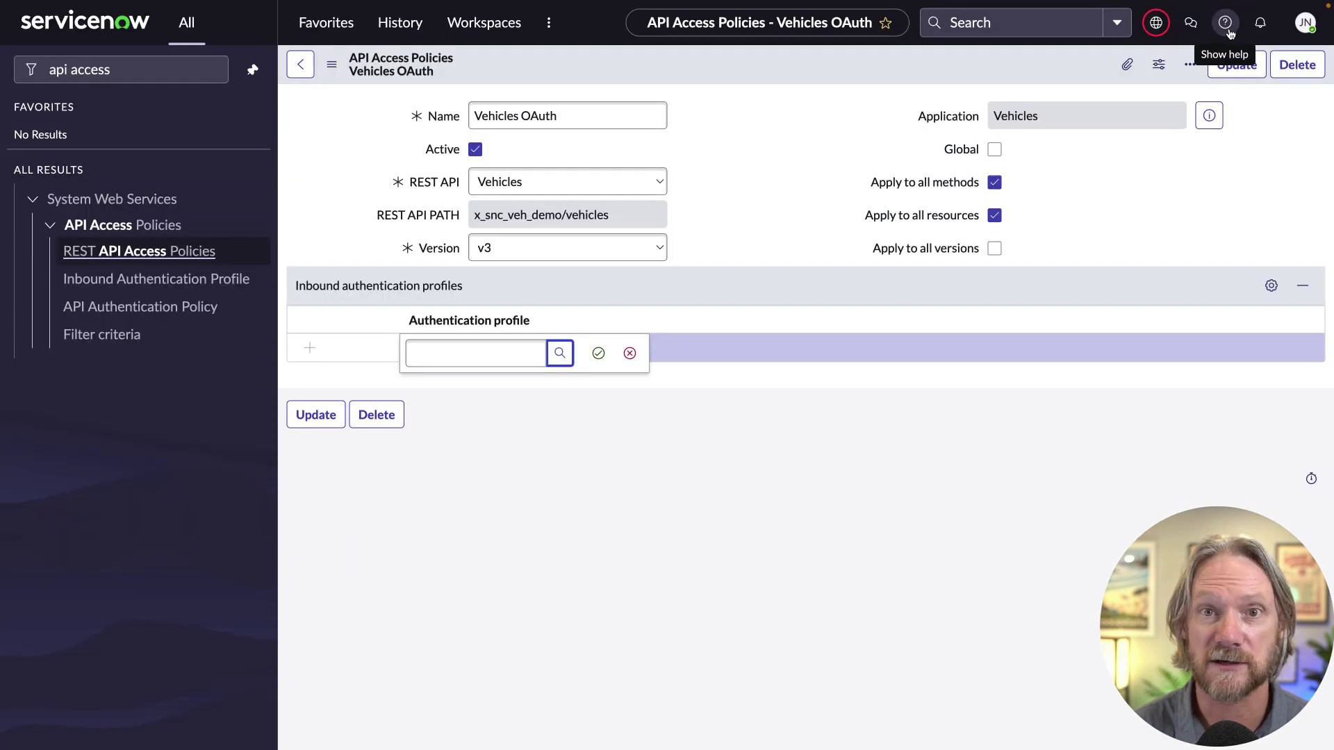
Step: Add Vehicle Authentication Profile to the policy's inbound authentication profiles and save Vehicles OAuth
click(560, 351)
click(209, 193)
click(596, 352)
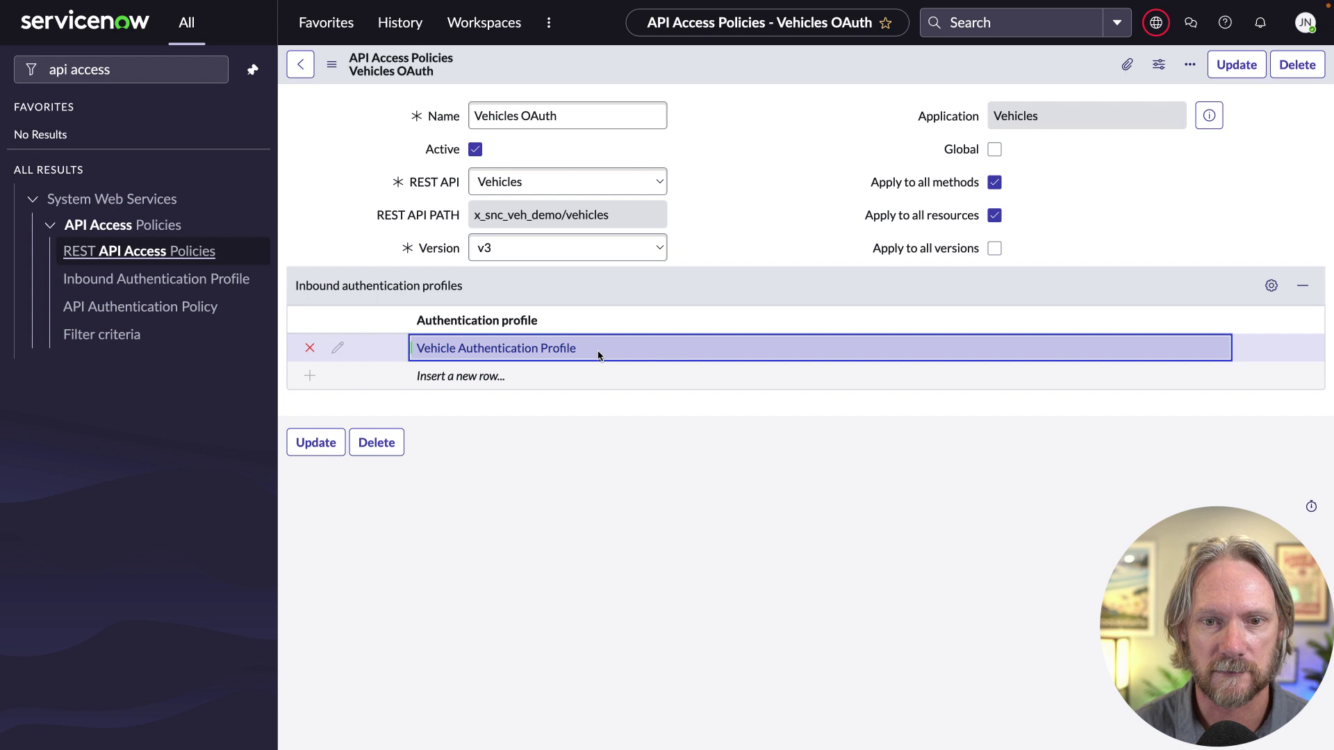
right_click(767, 78)
click(780, 84)
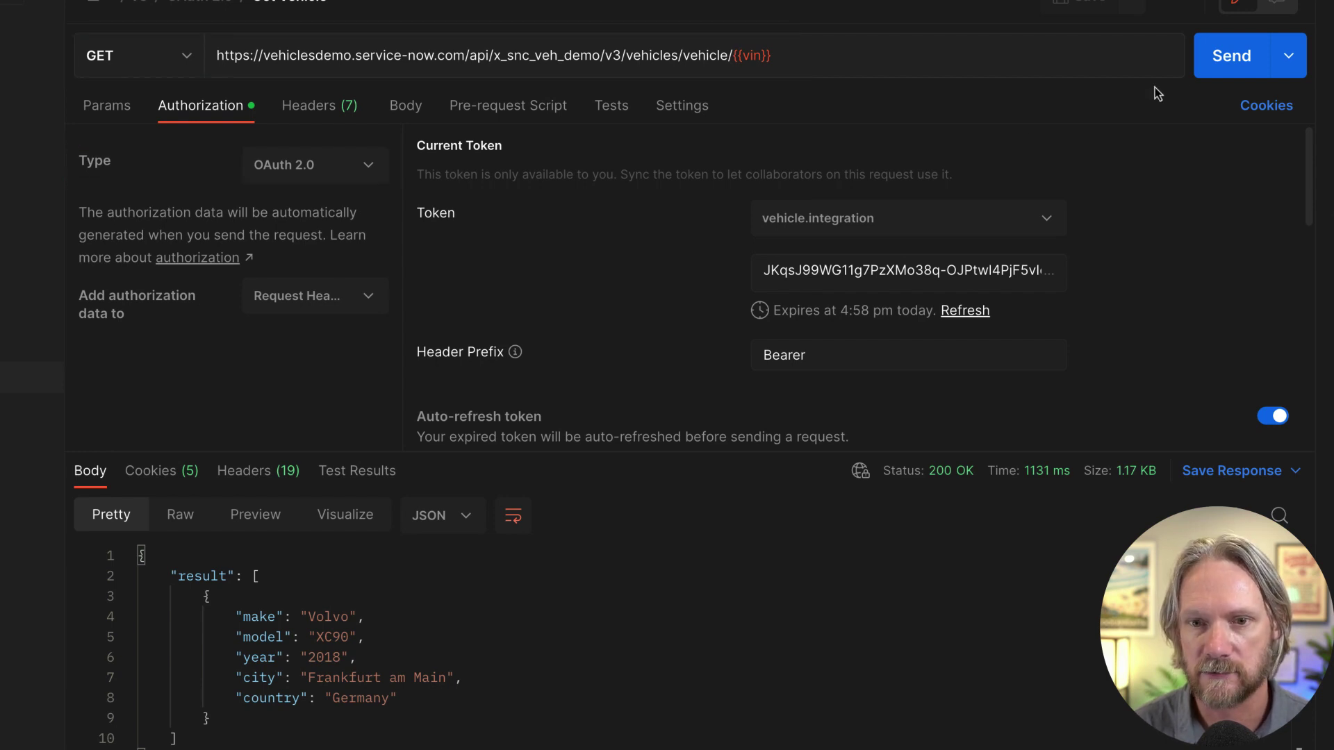
Step: Resend the v3 OAuth 2.0 Get Vehicle request for a 200 OK, then open v3 Basic Auth Get Vehicle
click(1226, 59)
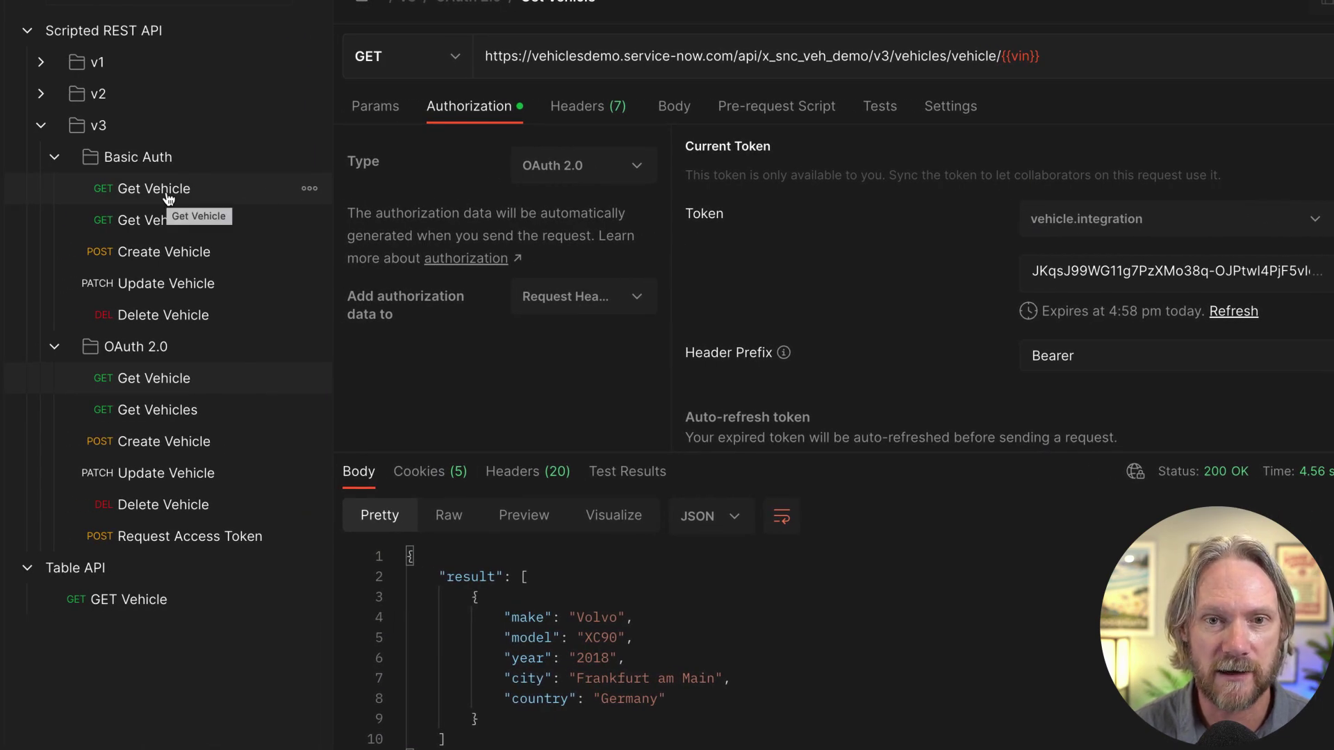
click(168, 200)
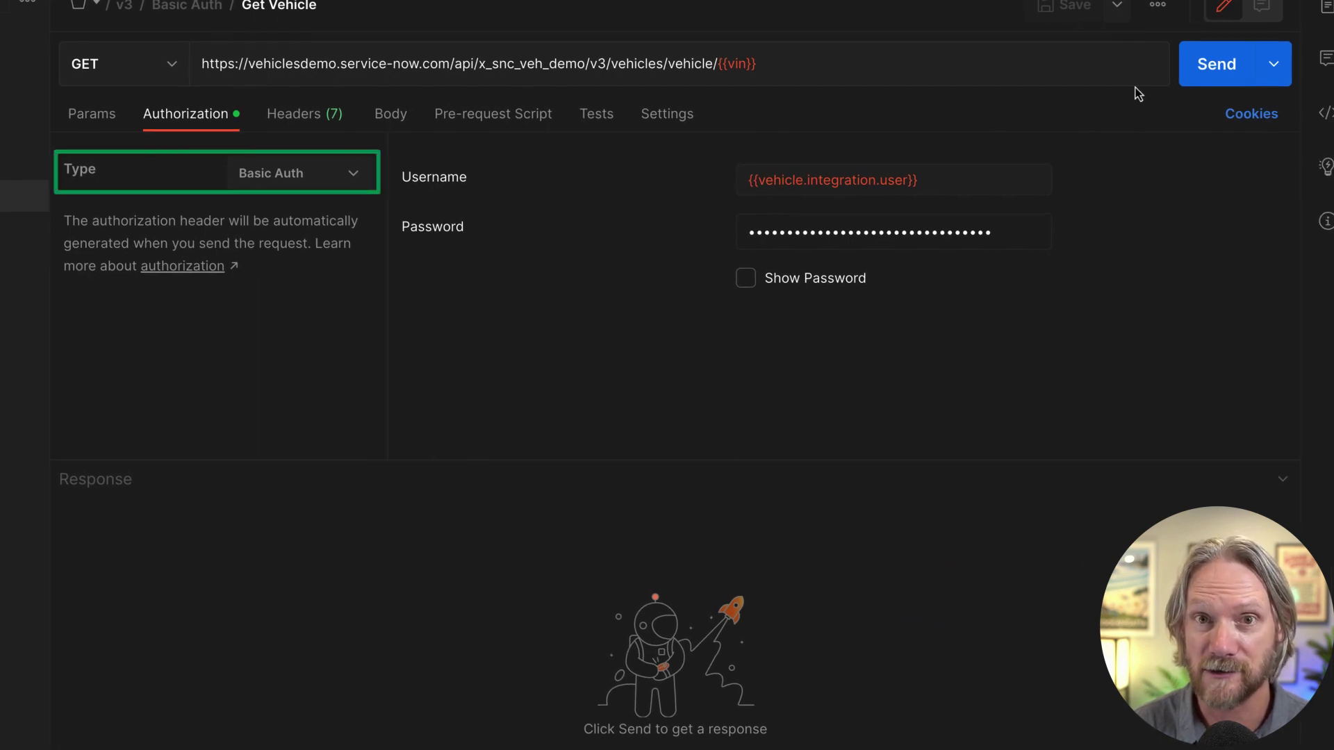
Step: Send the v3 Basic Auth Get Vehicle request, getting 401 Unauthorized, then open v2 Get Vehicle
click(1206, 65)
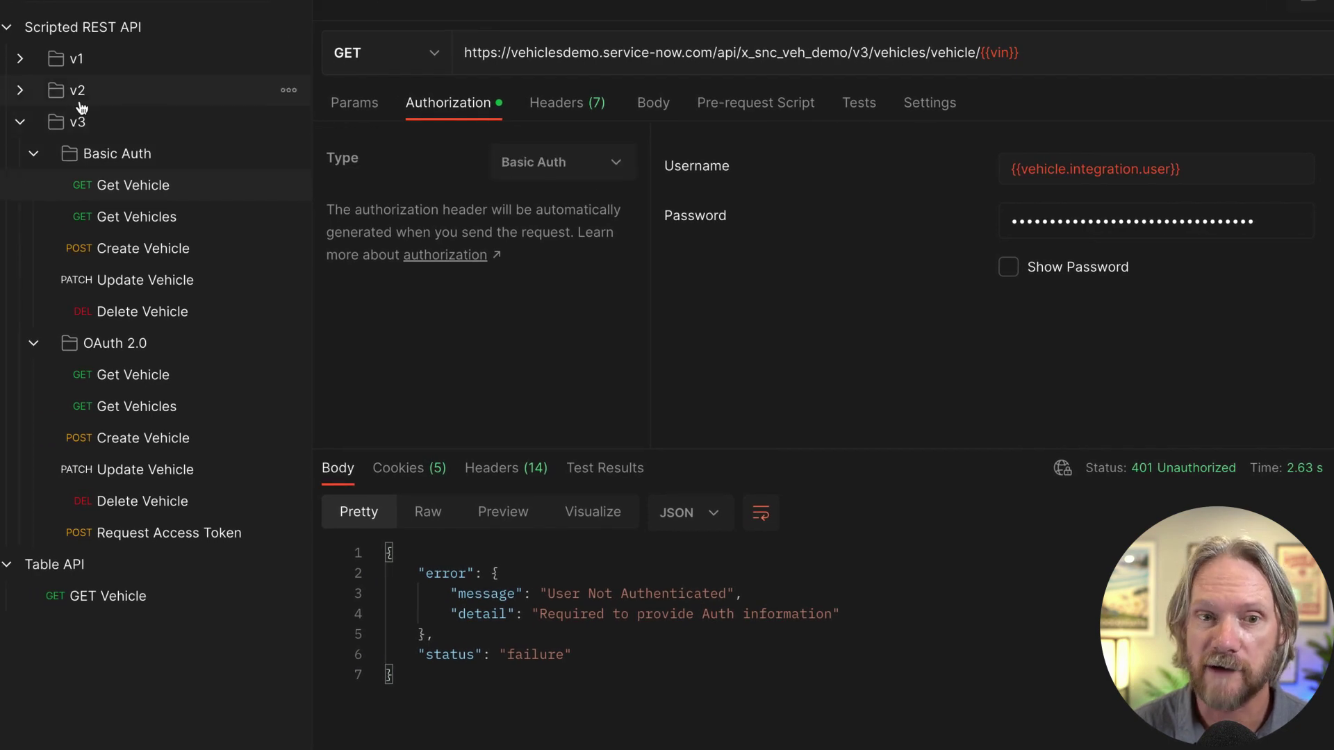
click(20, 92)
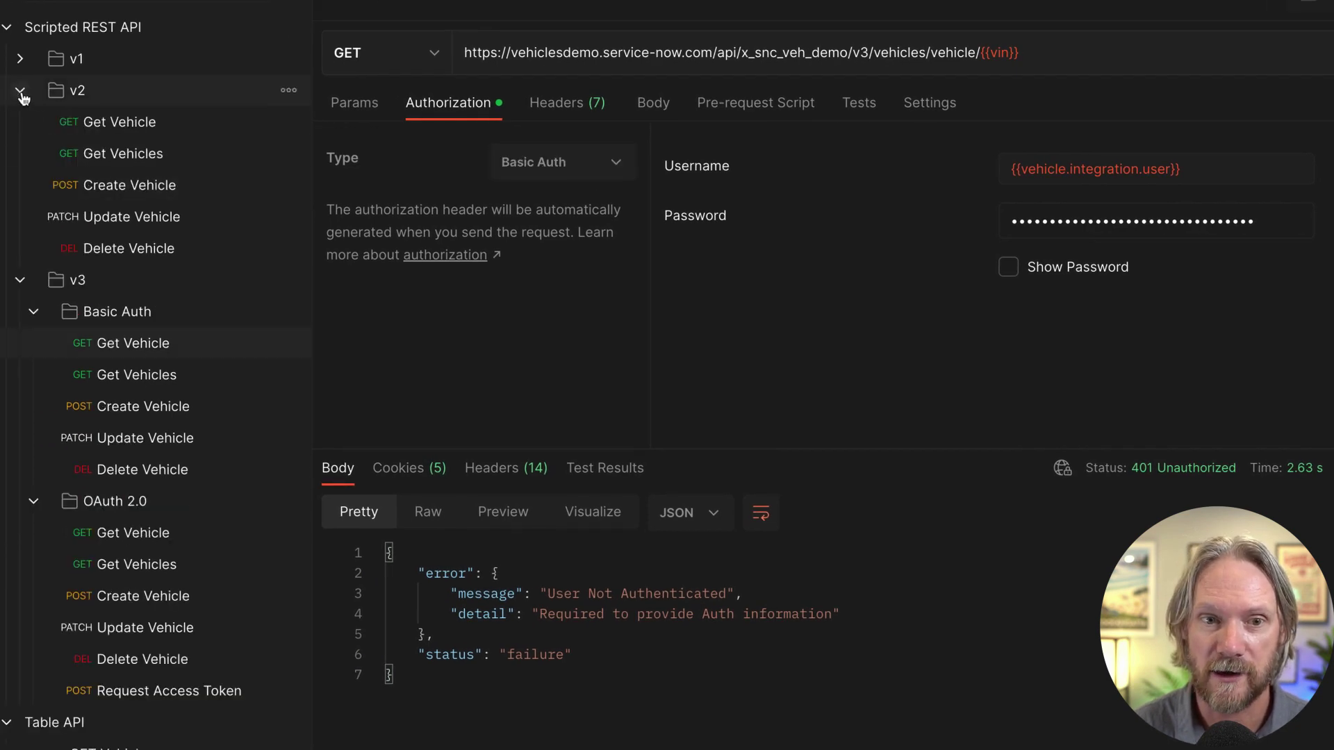
click(124, 129)
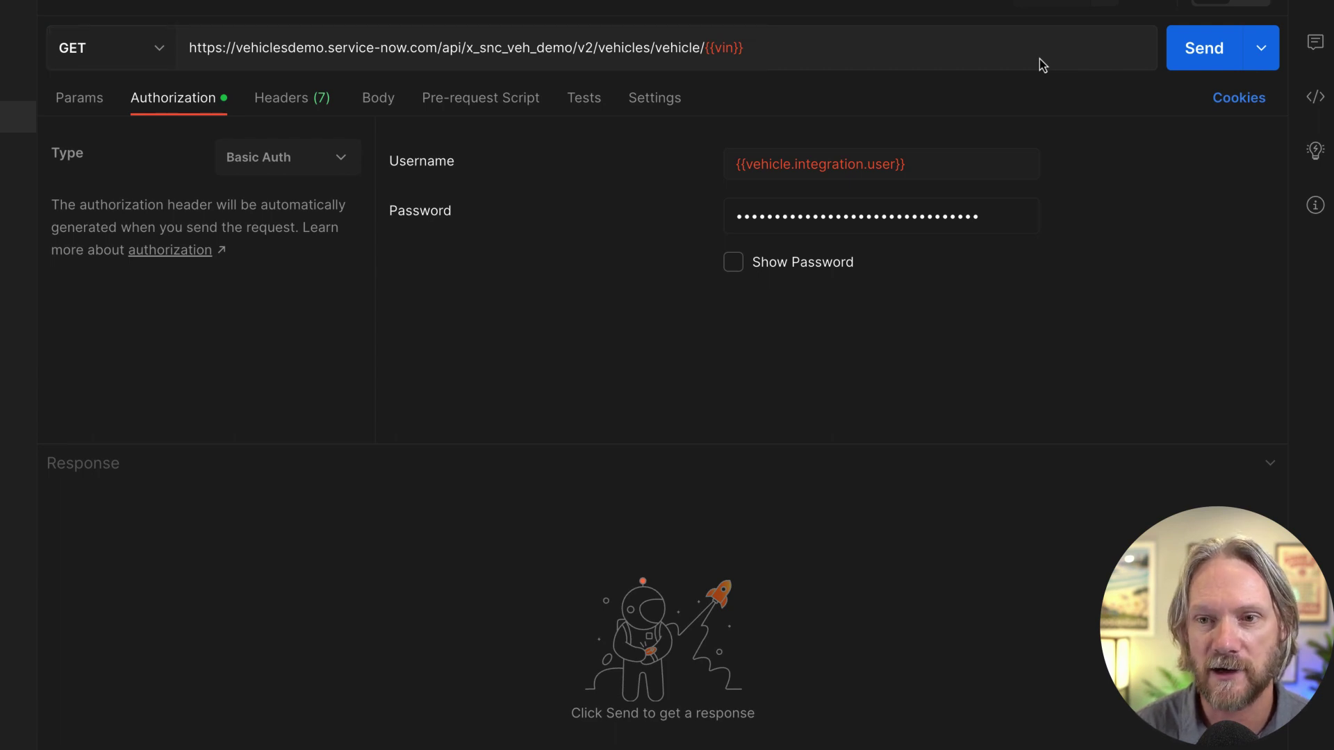
Step: Send the v2 Get Vehicle request with basic authentication, returning 200 OK
click(1204, 50)
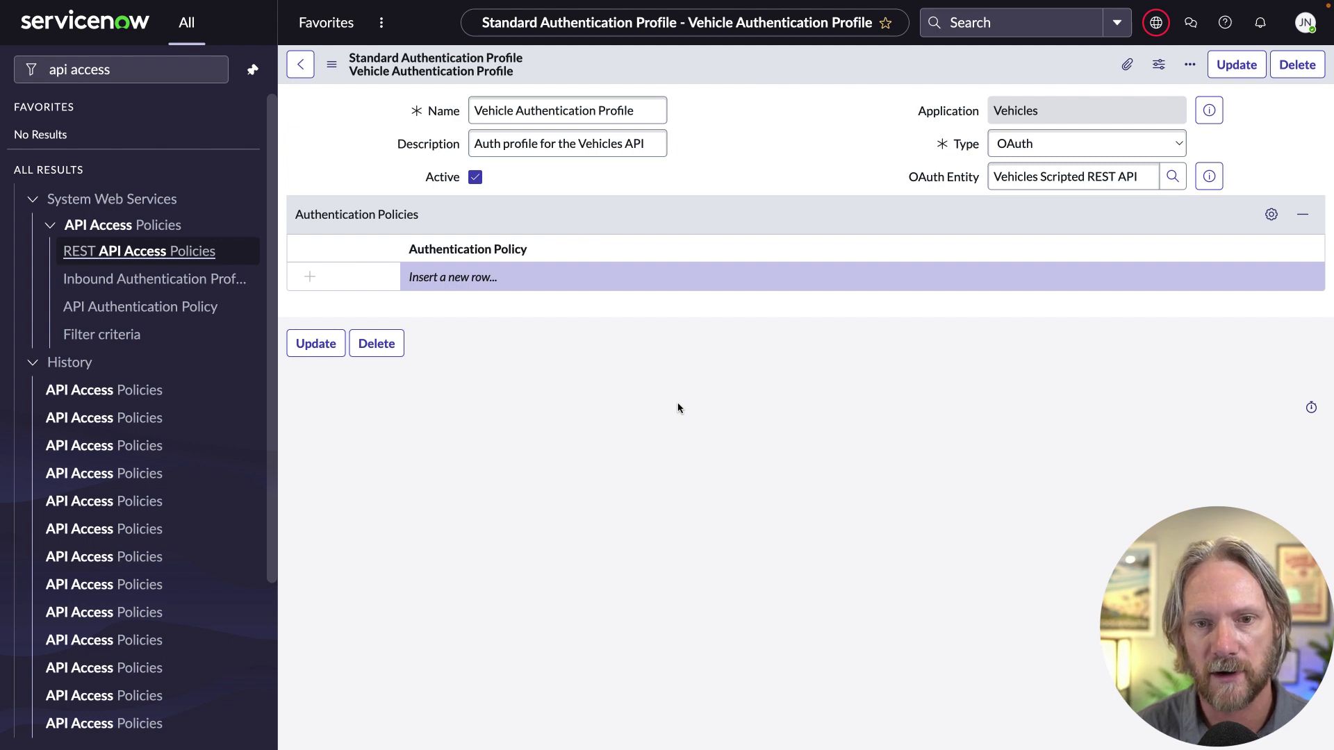
Step: From the profile's policy lookup, create and save policy 'IP Access Control' described 'Access to Vehicles API only from specified IP addresses.'
click(462, 278)
click(560, 281)
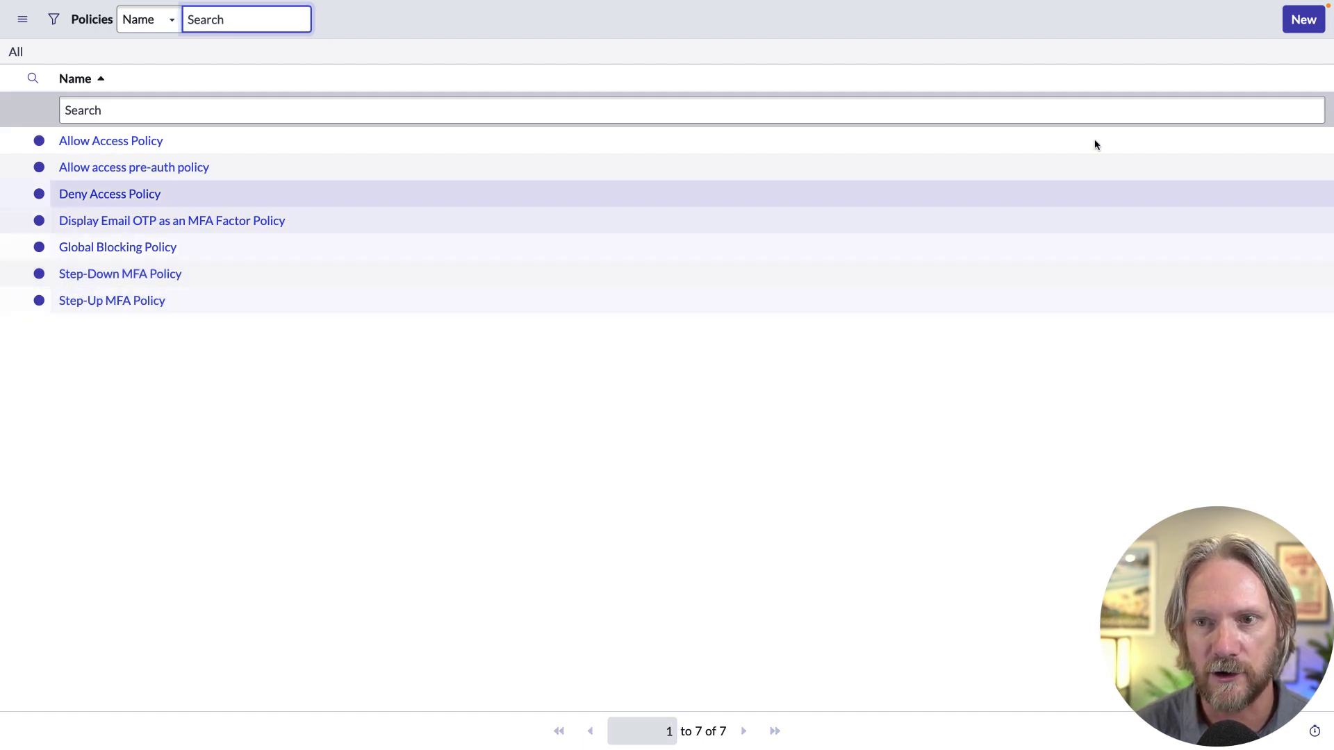
click(1303, 19)
text(IP Access Control)
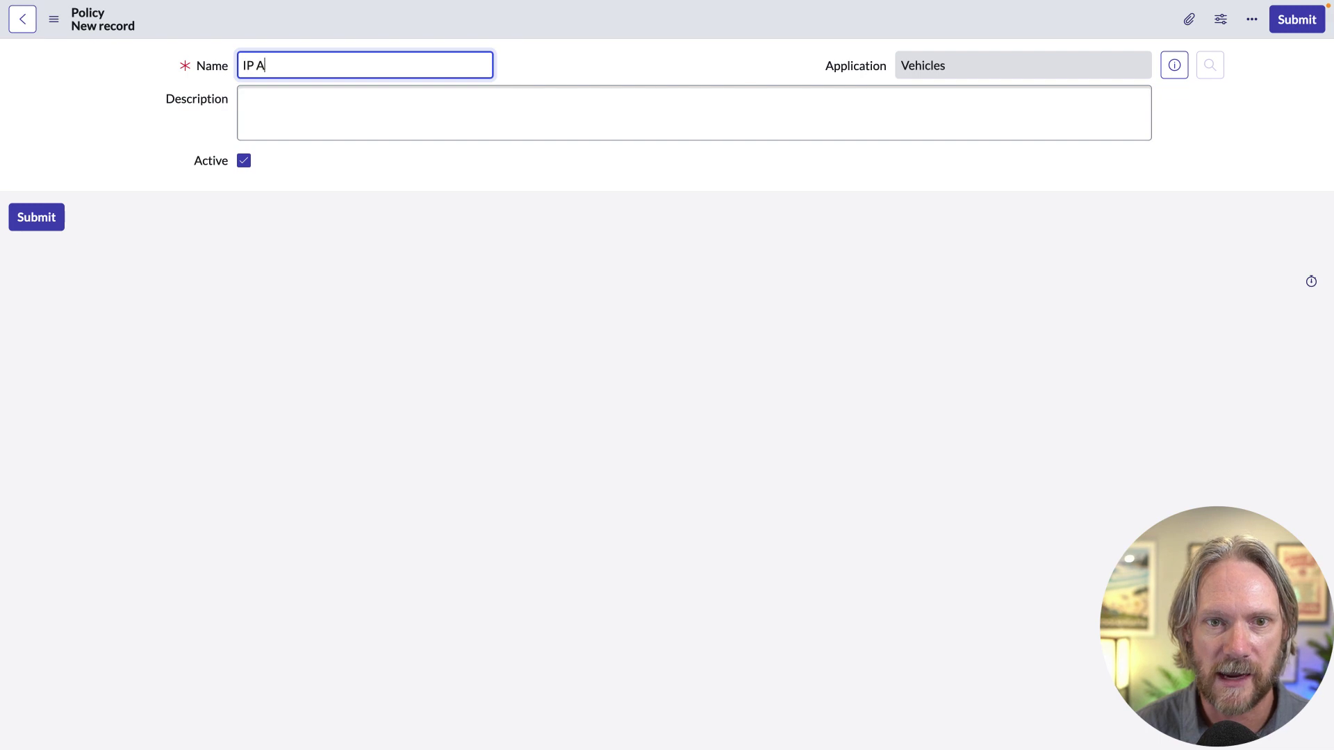
click(675, 116)
text(Access)
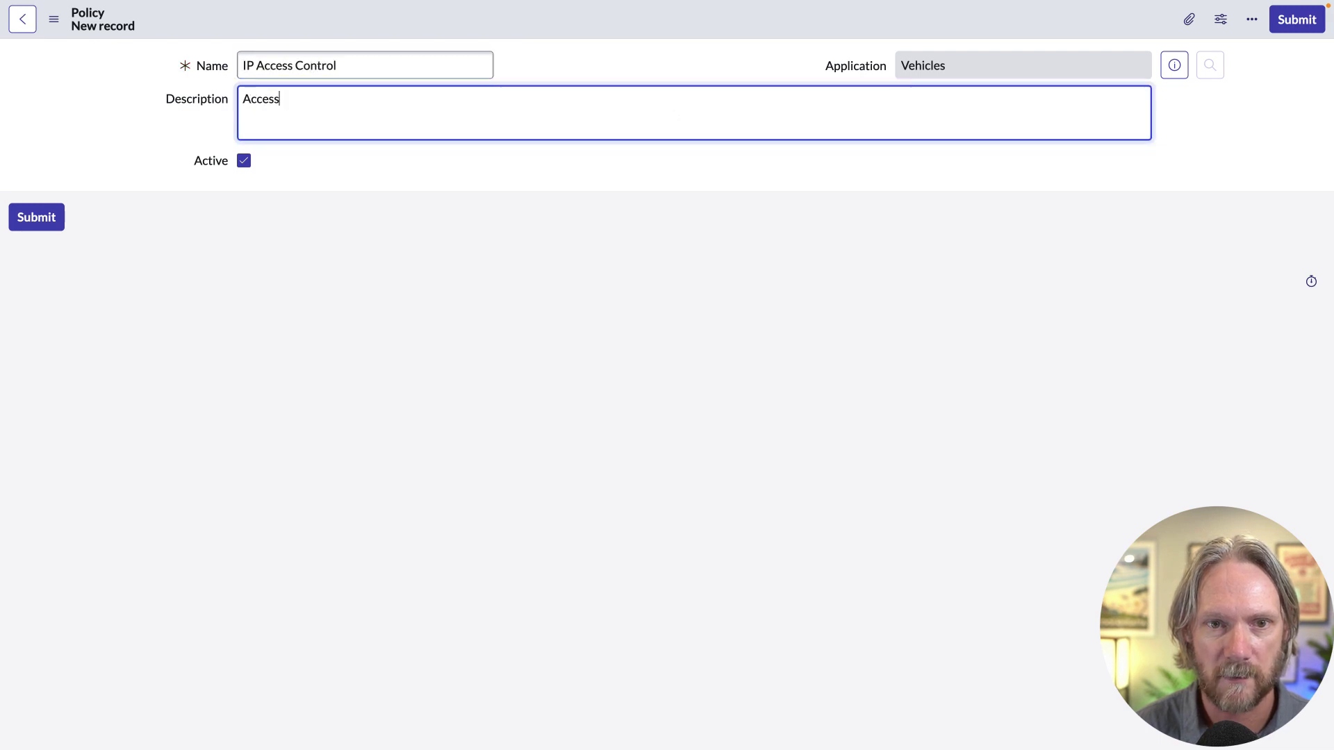
text( to Vehicles API only from specified IP addresses.)
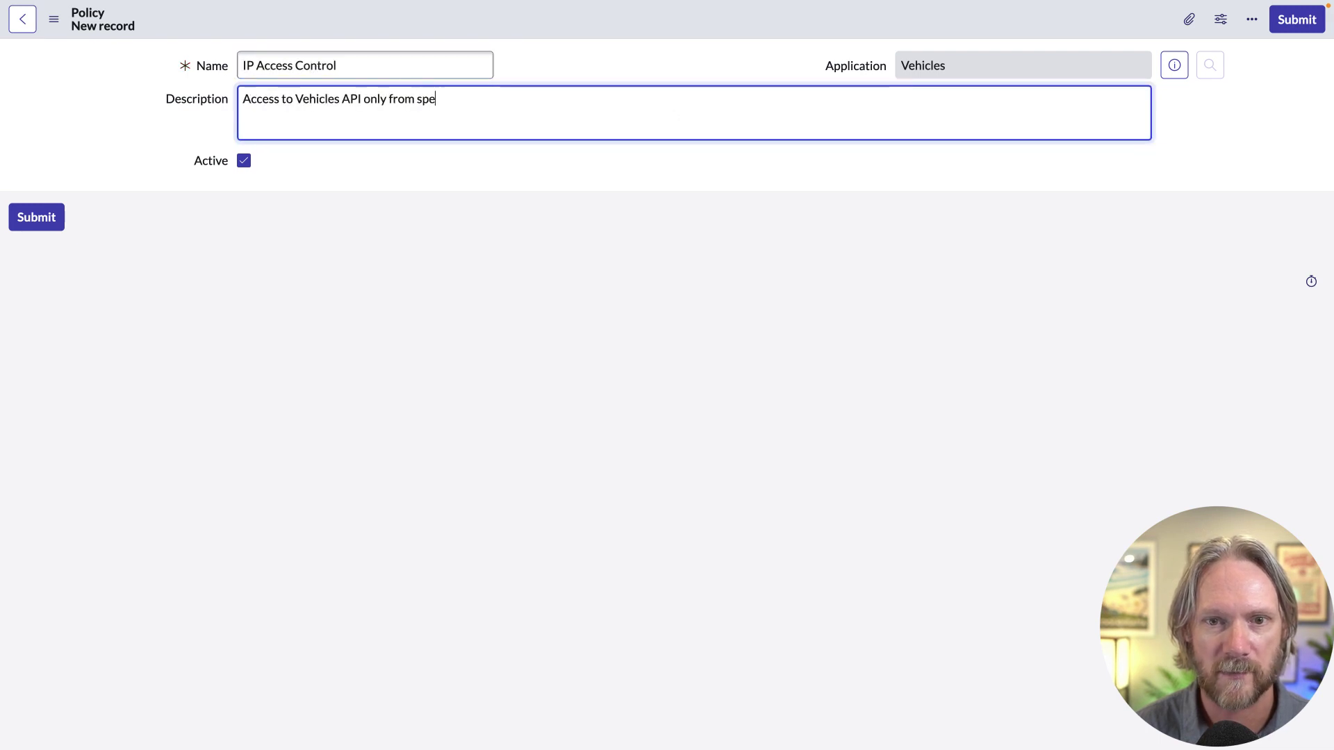
right_click(482, 33)
click(485, 40)
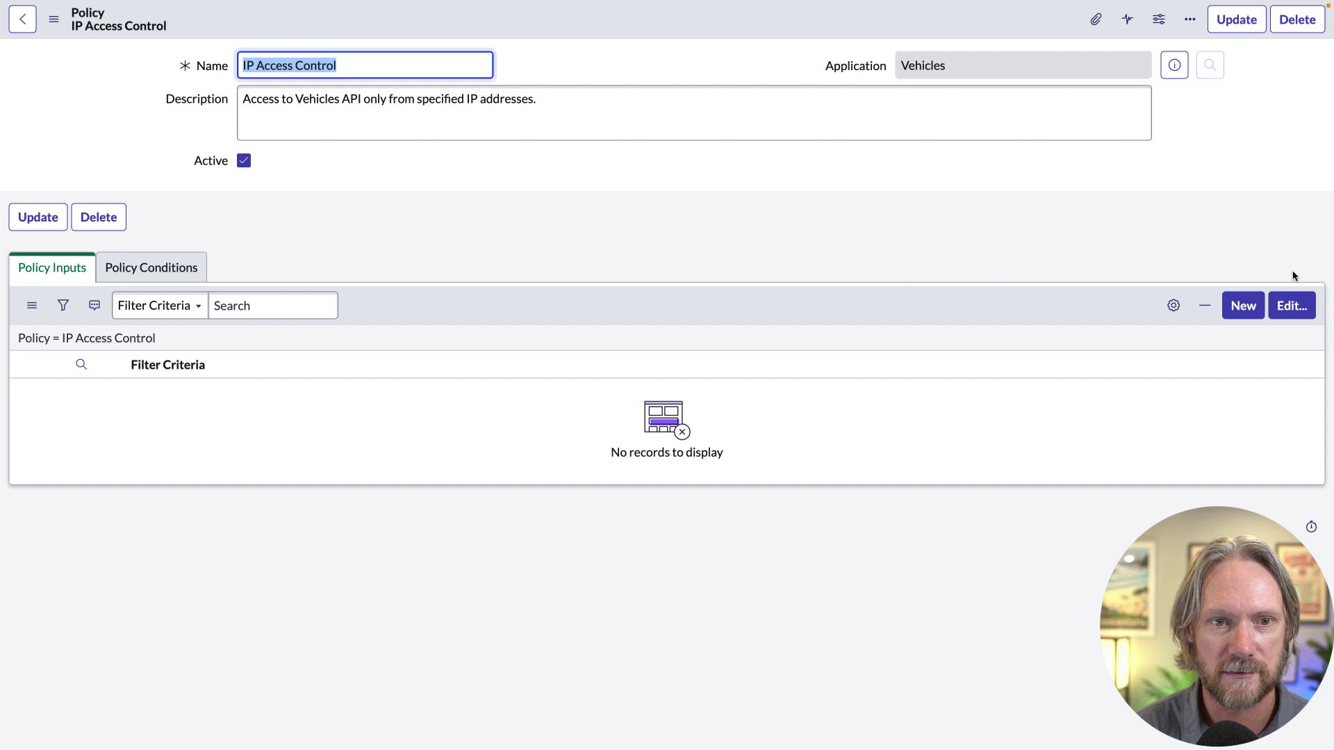
Step: Add a new IP Filter Criteria policy input to the IP Access Control policy
click(1244, 307)
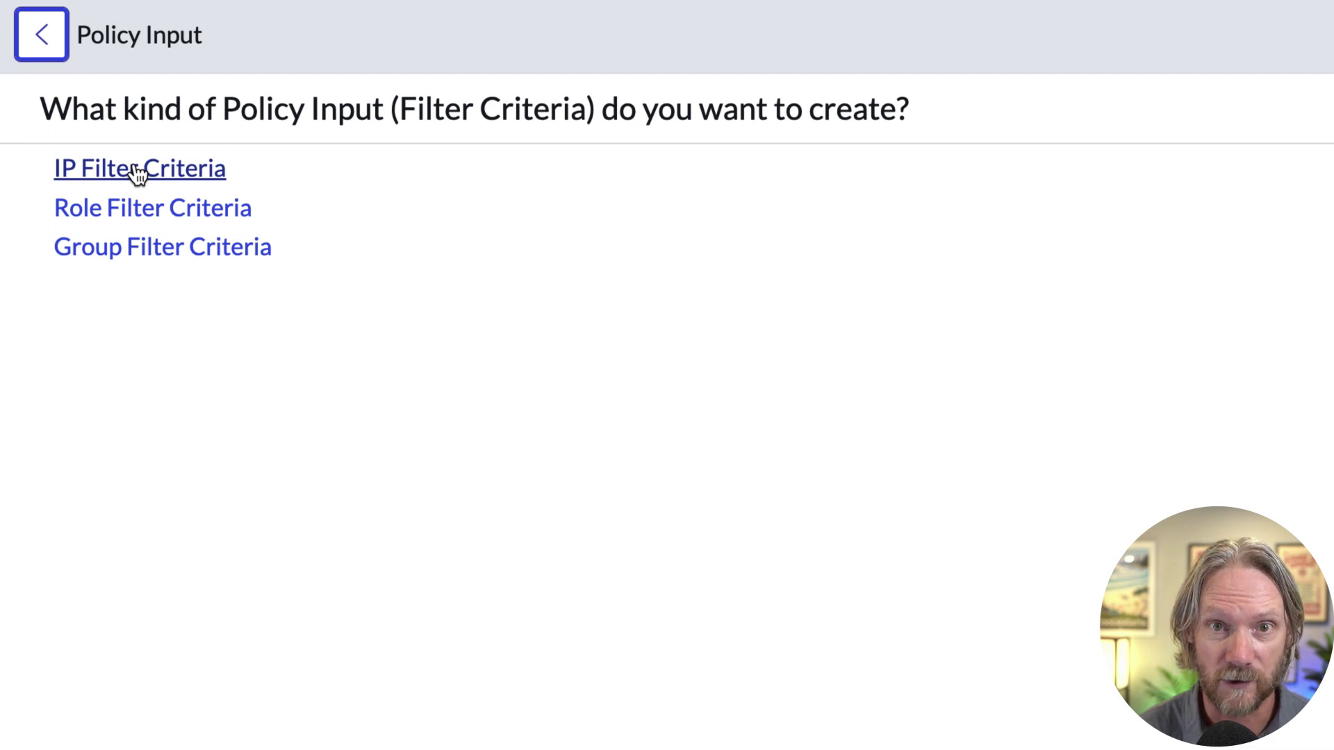
click(138, 172)
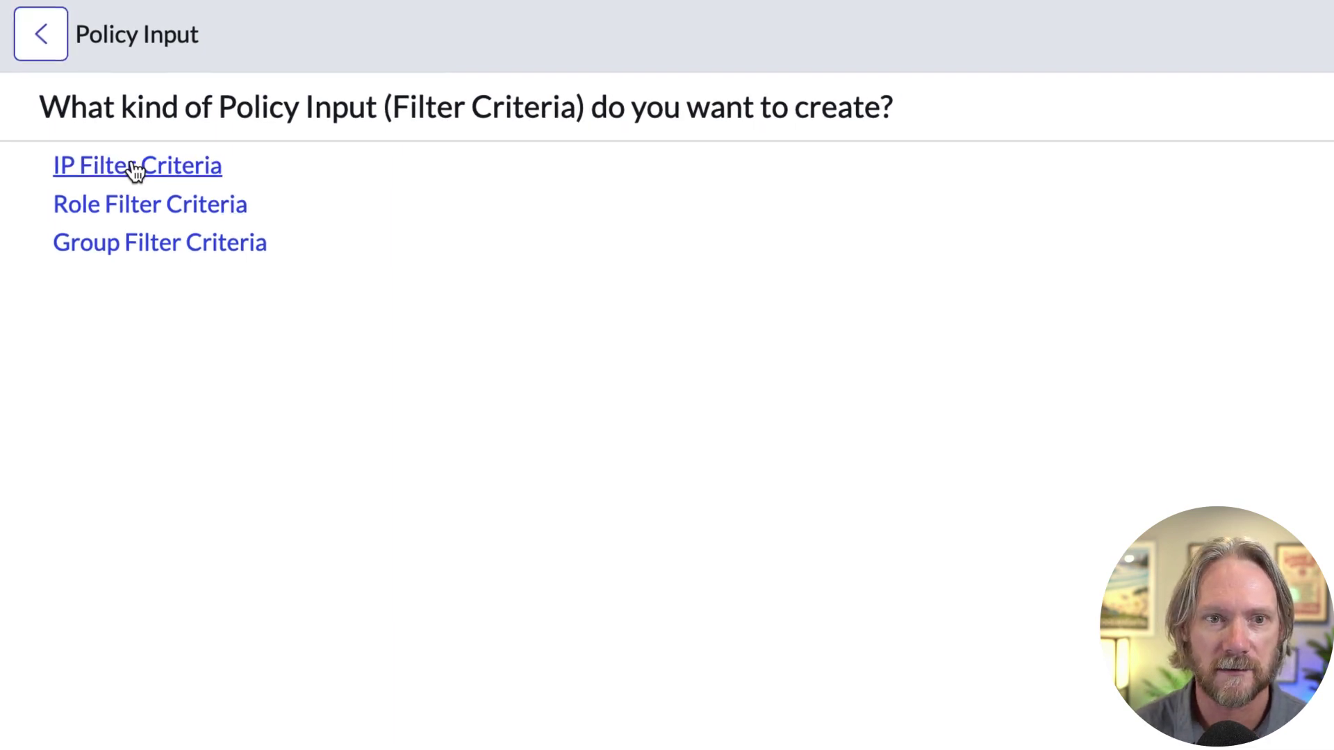